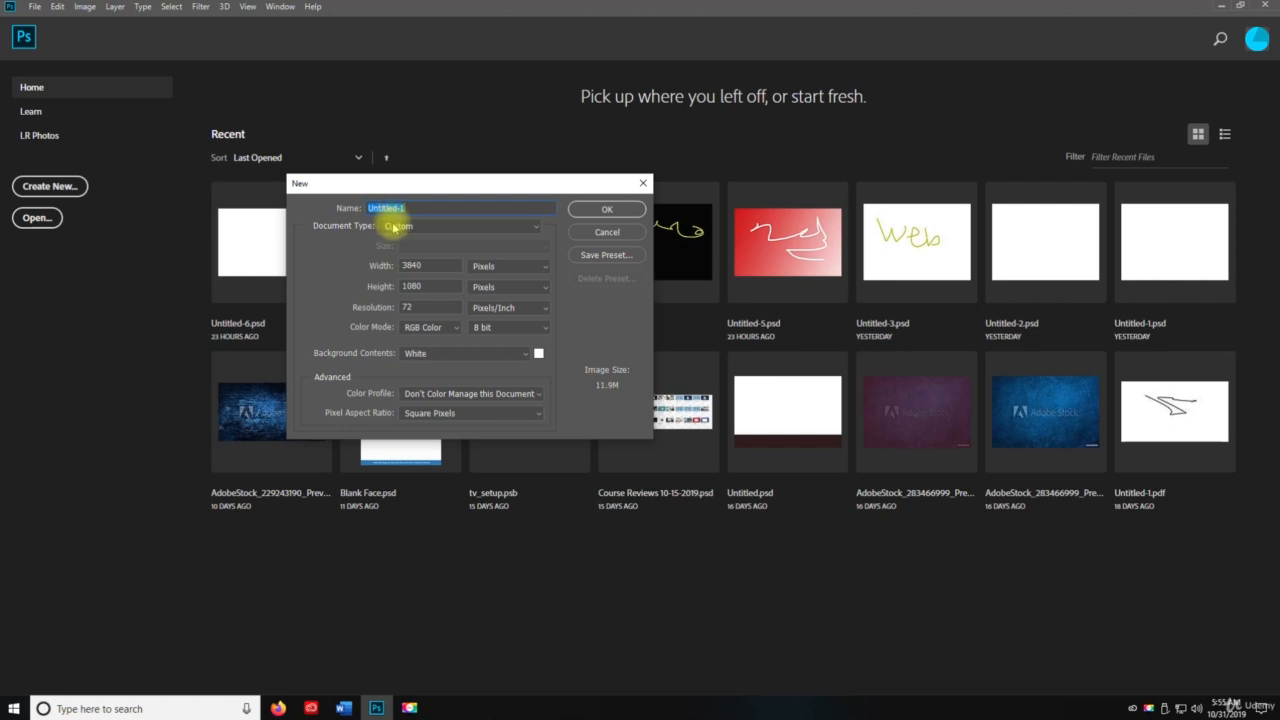
Create a new document using the Default Photoshop Size preset (7 × 5 in, 300 ppi).
click(395, 228)
click(414, 248)
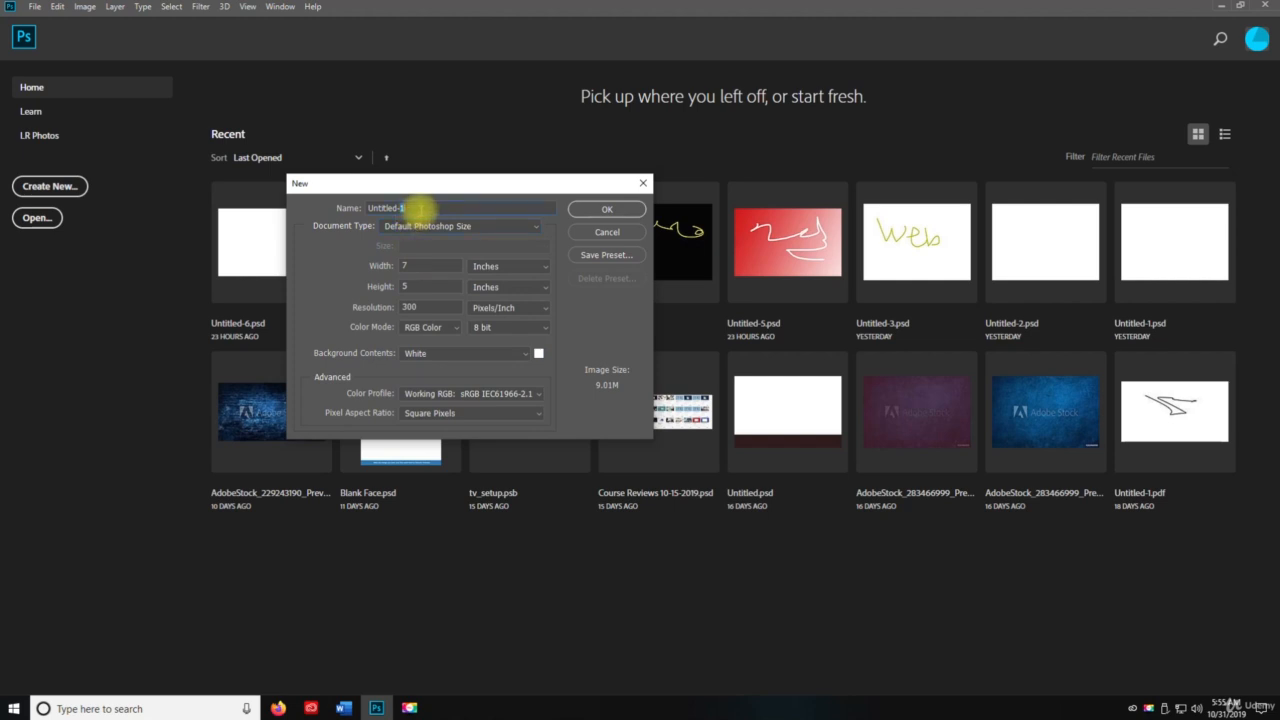
click(620, 208)
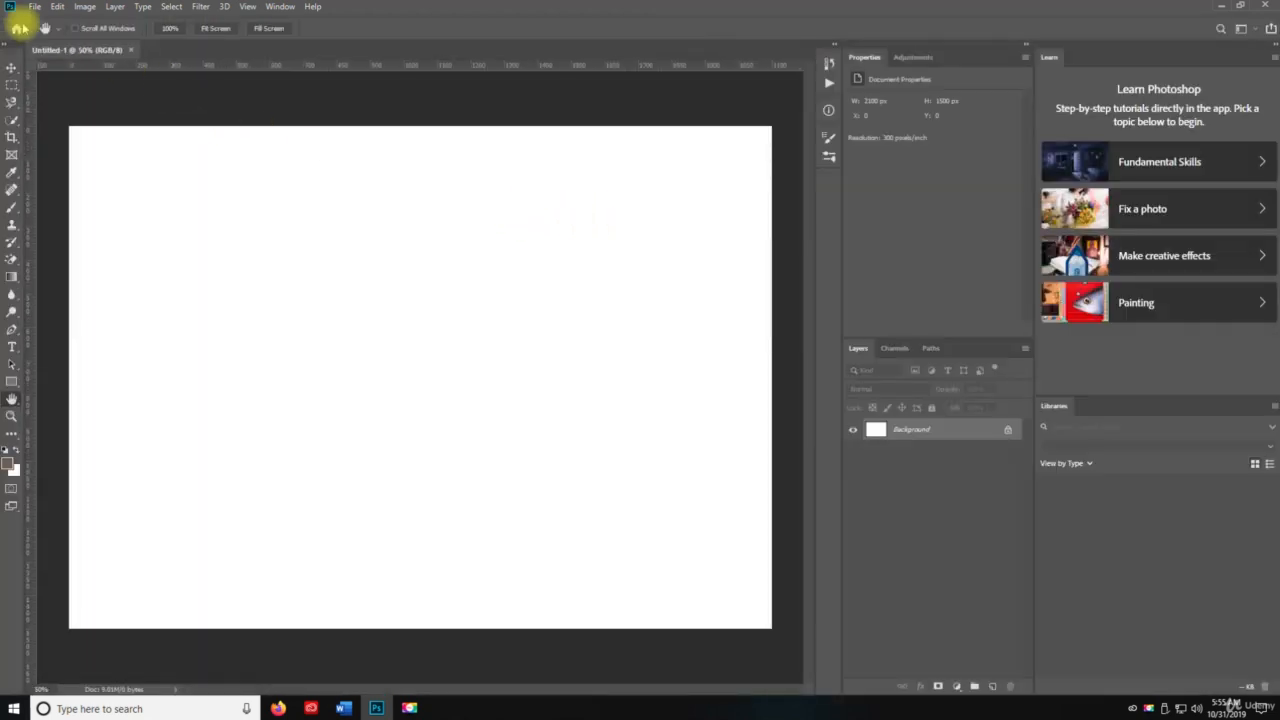
Save the blank document to the Desktop as Untitled-1.psd in Photoshop format.
click(35, 7)
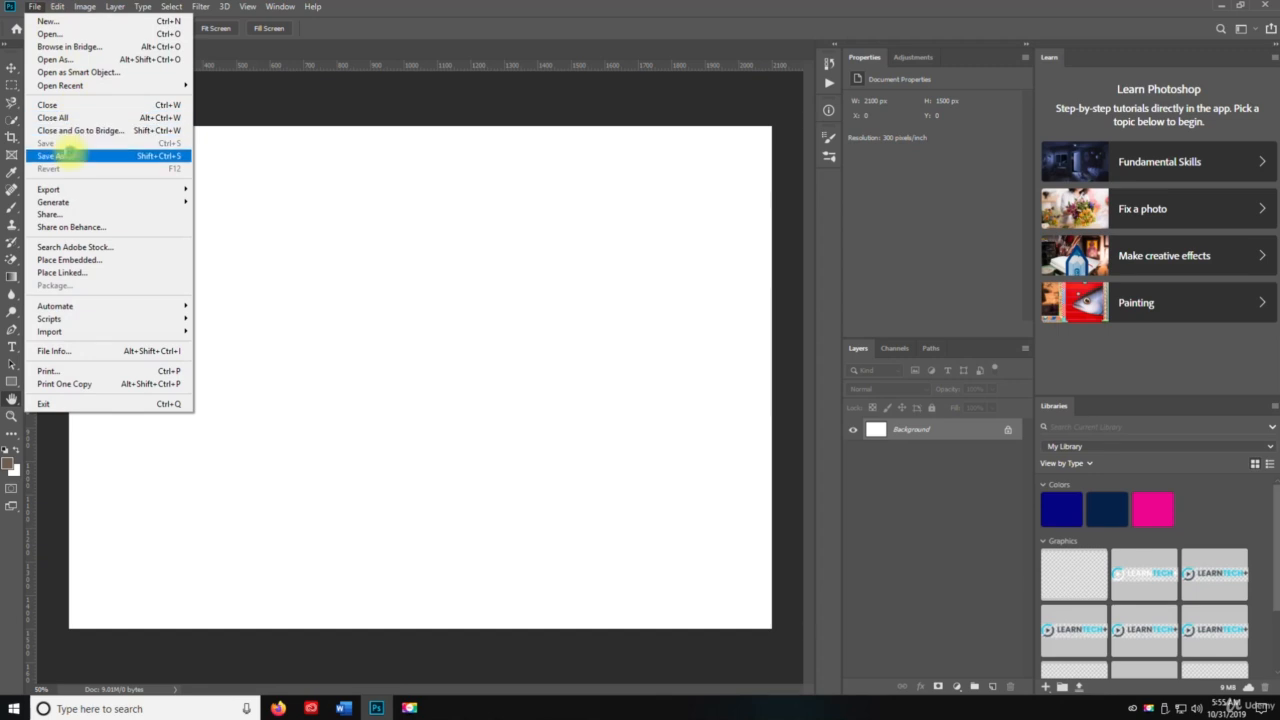
click(70, 157)
click(52, 130)
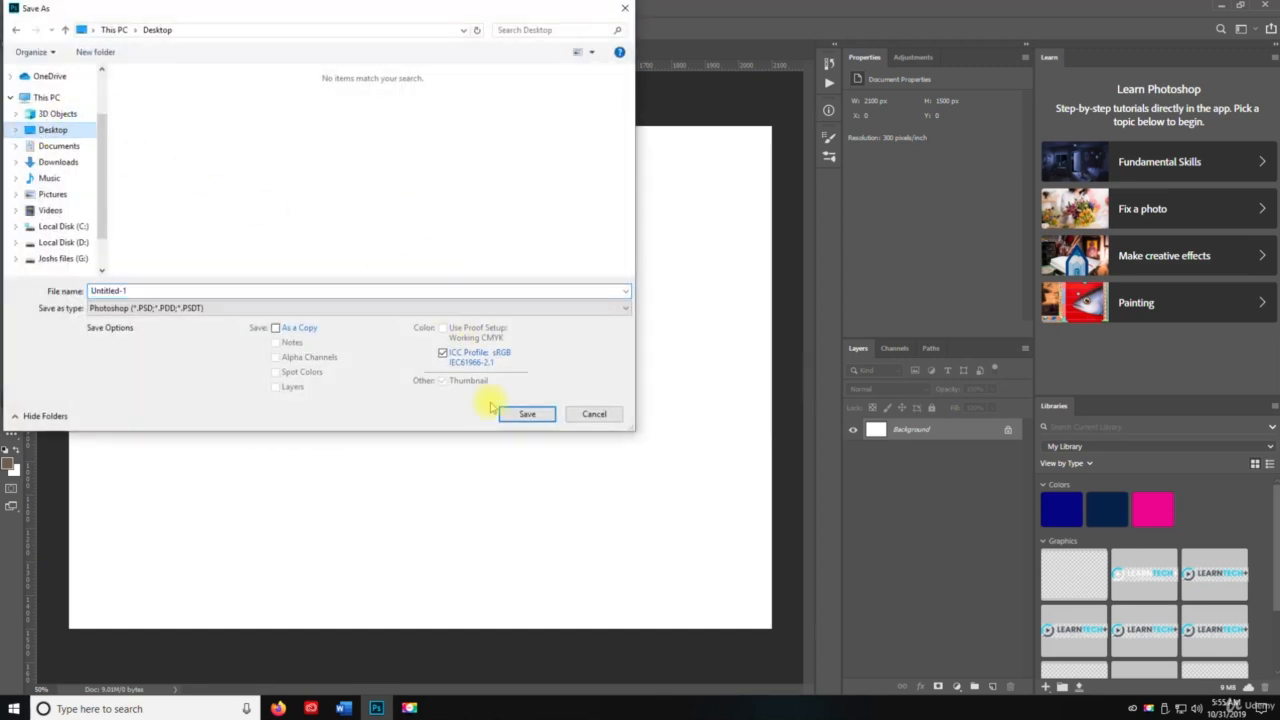
click(527, 413)
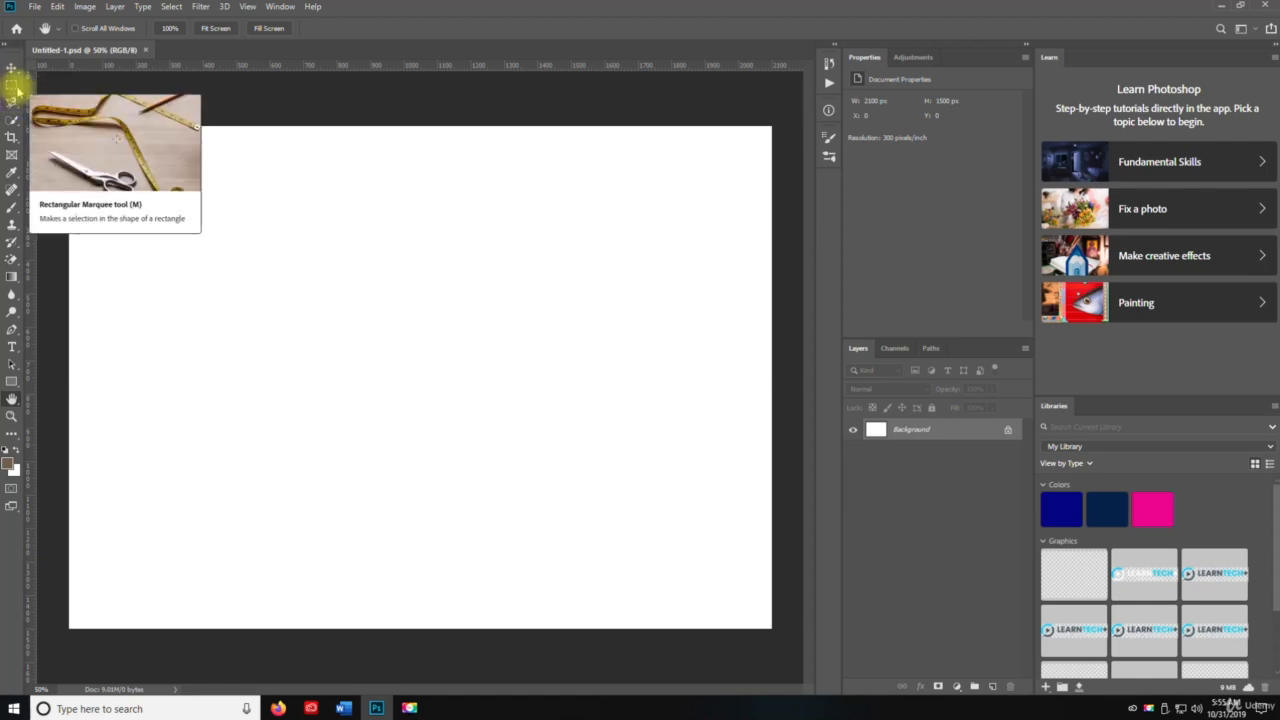
click(12, 86)
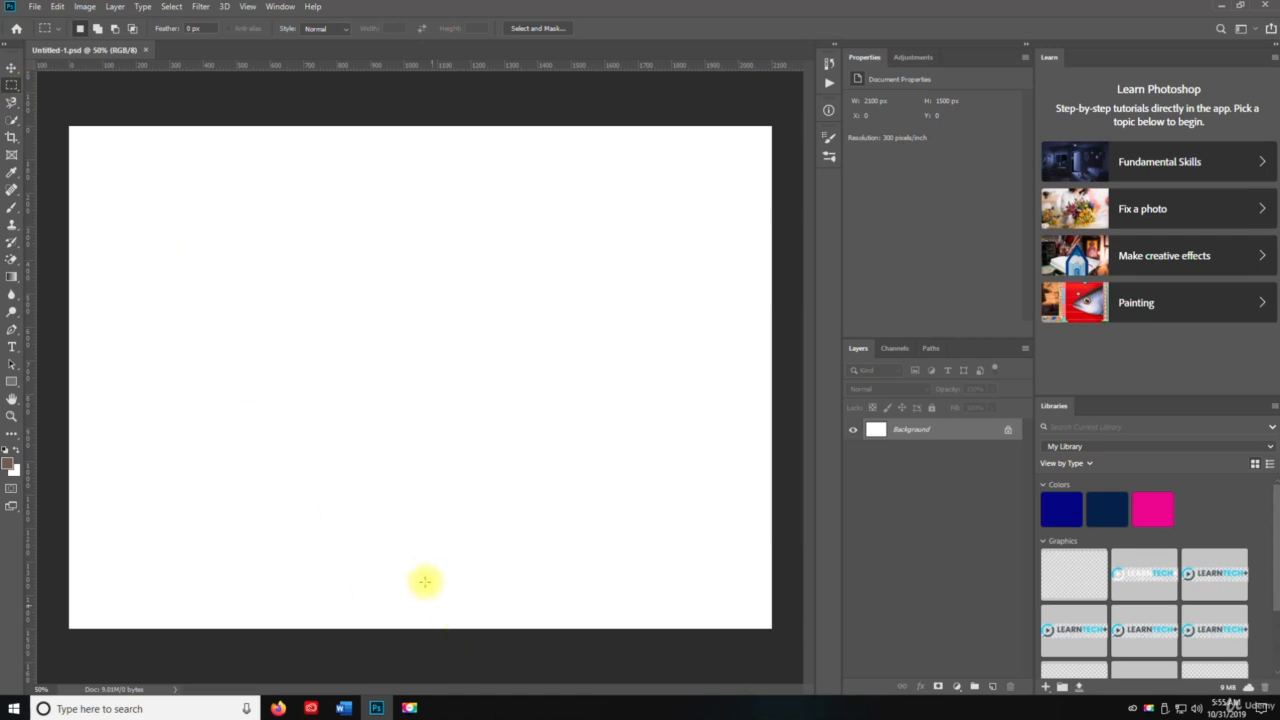
key(v)
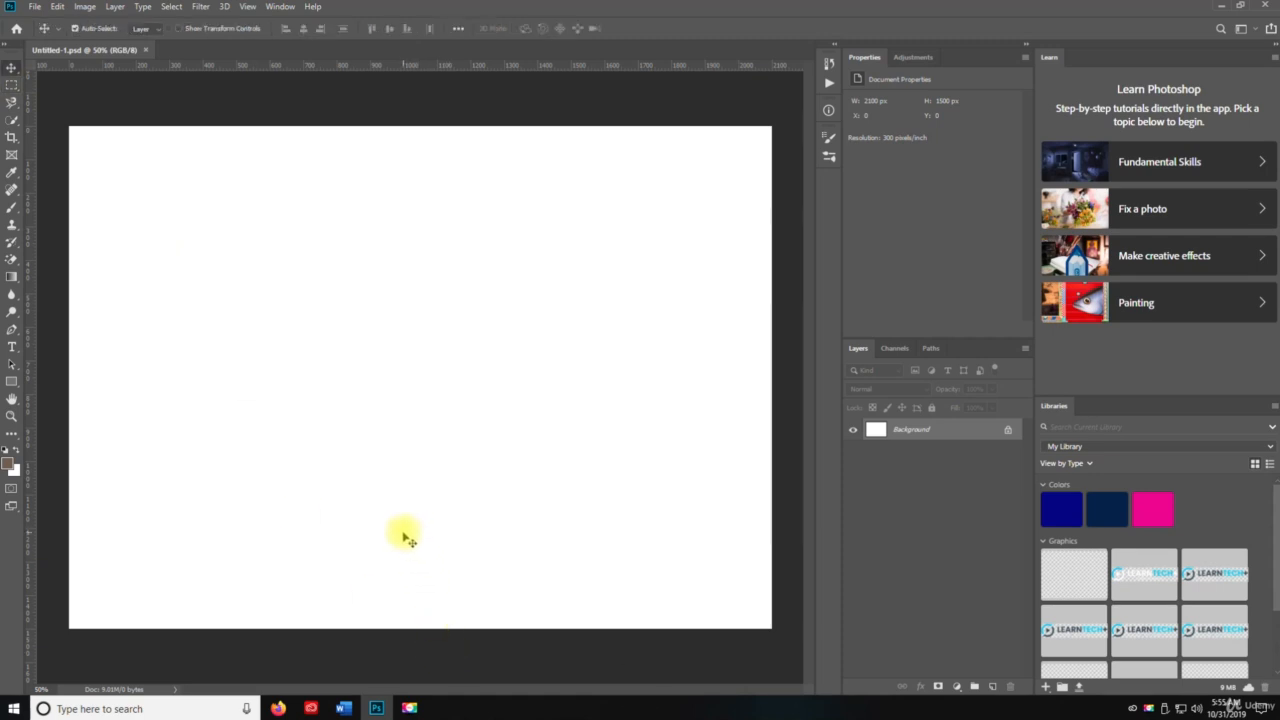
right_click(12, 68)
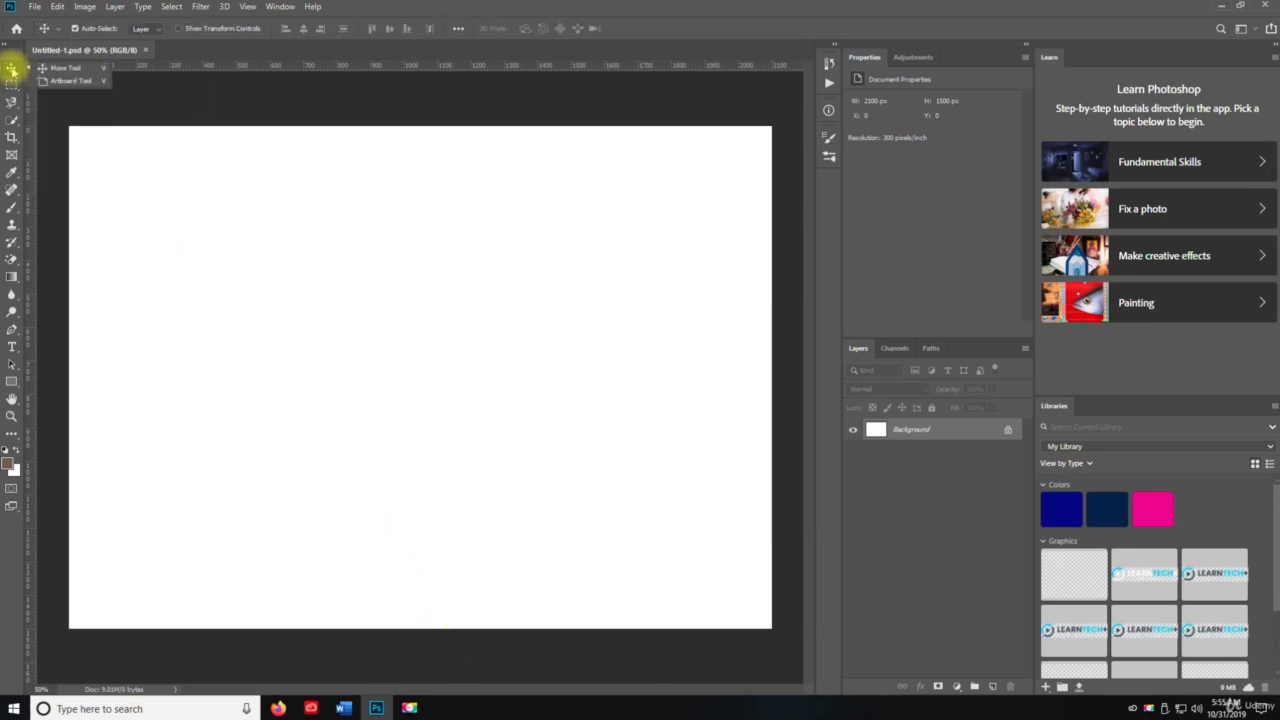
click(67, 80)
drag(130, 187, 709, 565)
key(v)
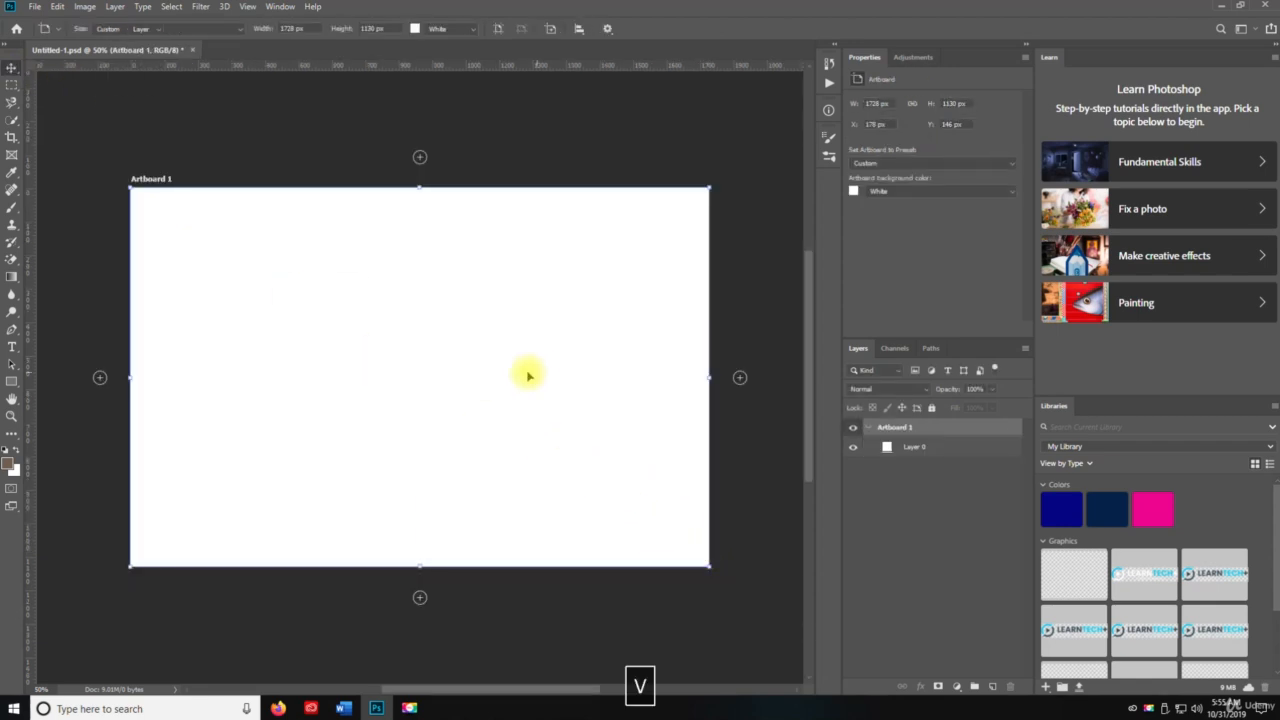
click(528, 375)
key(ctrl+z)
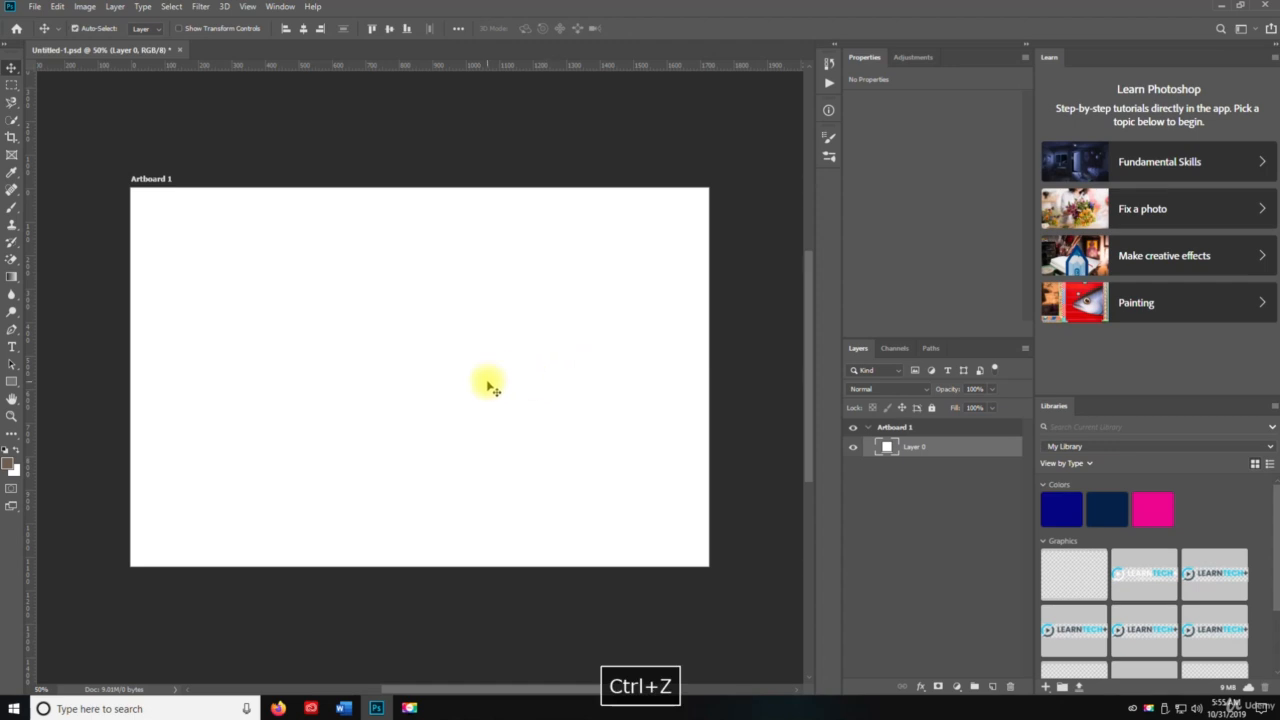
key(ctrl+z)
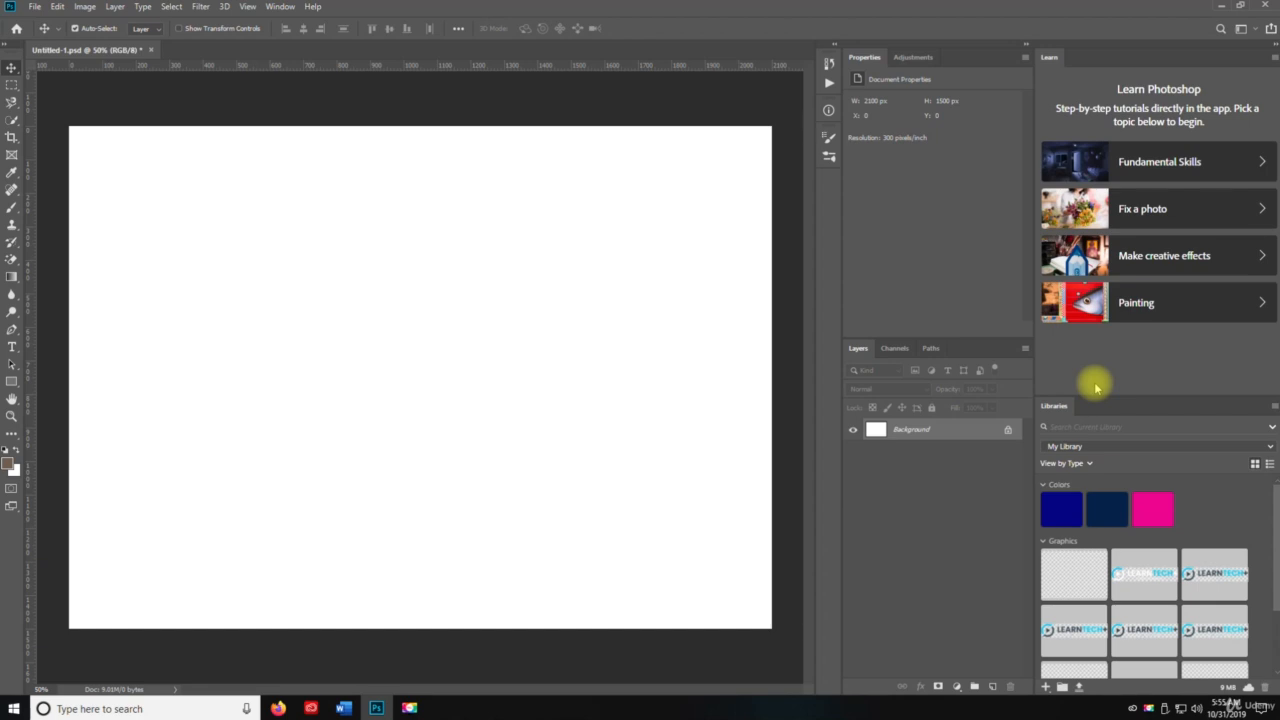
key(m)
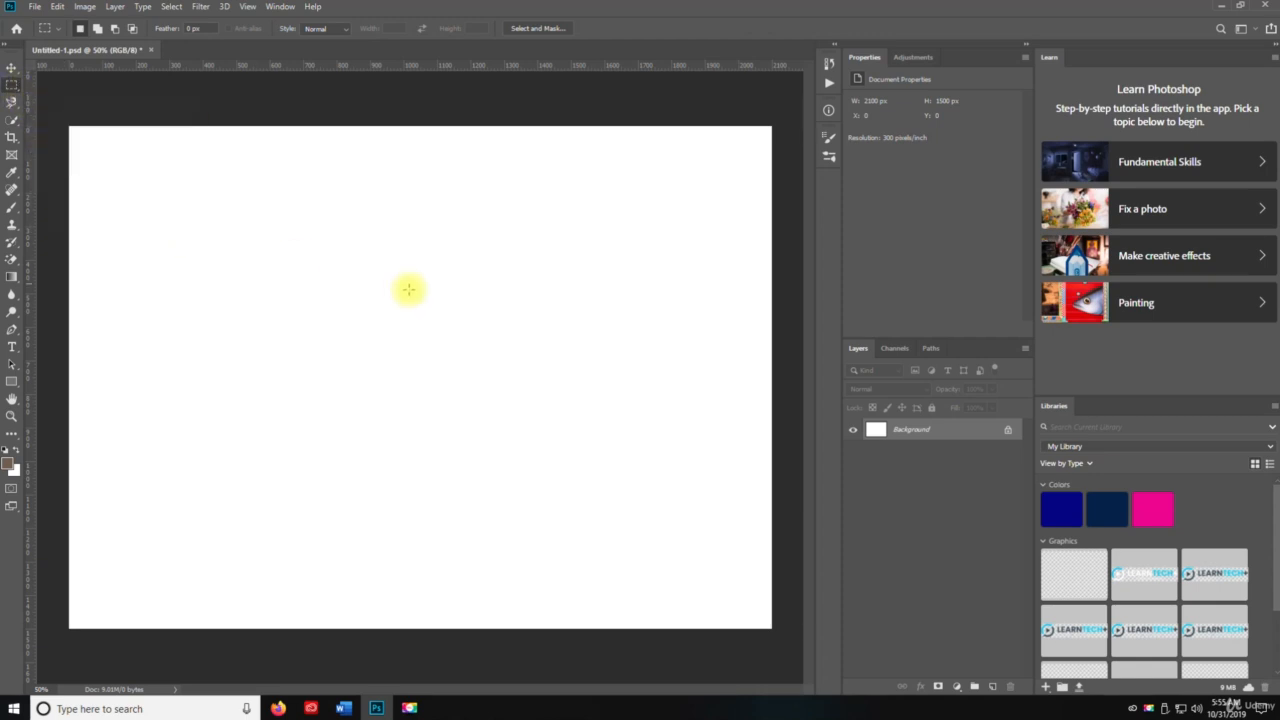
On a new Layer 1, fill an upper-left rectangular selection with black using the Paint Bucket, then deselect.
click(993, 687)
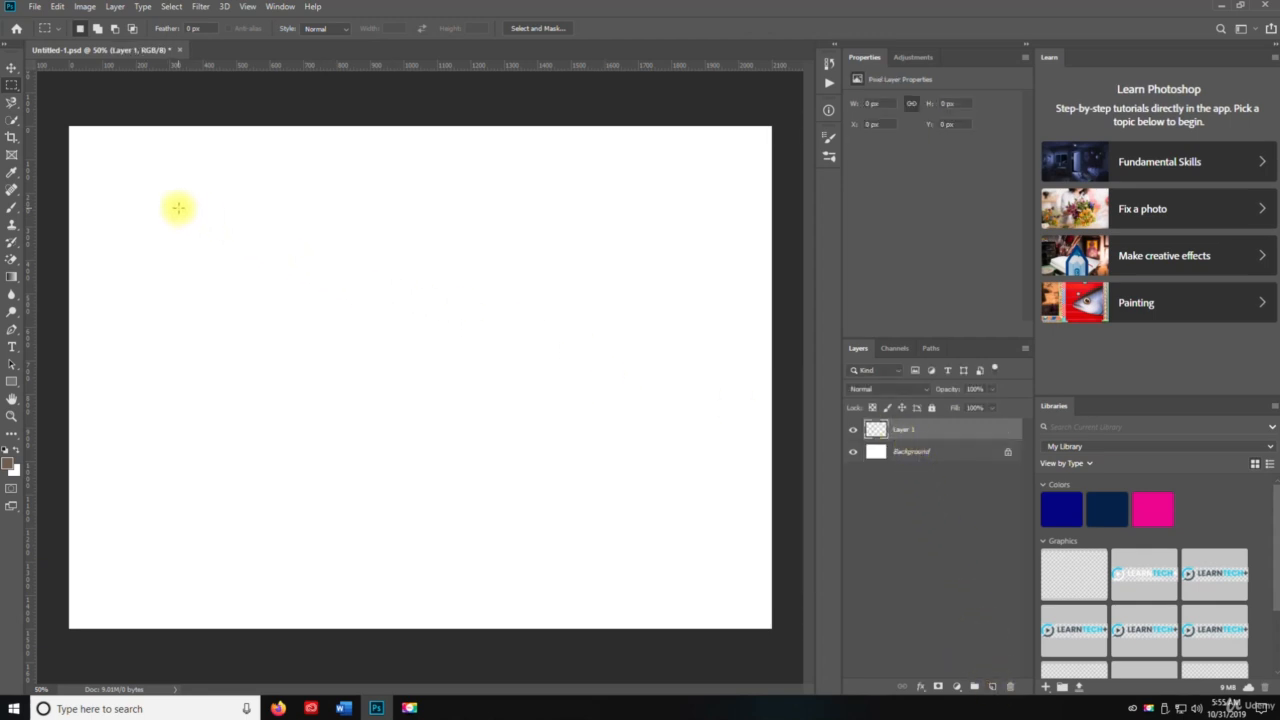
drag(178, 208, 417, 360)
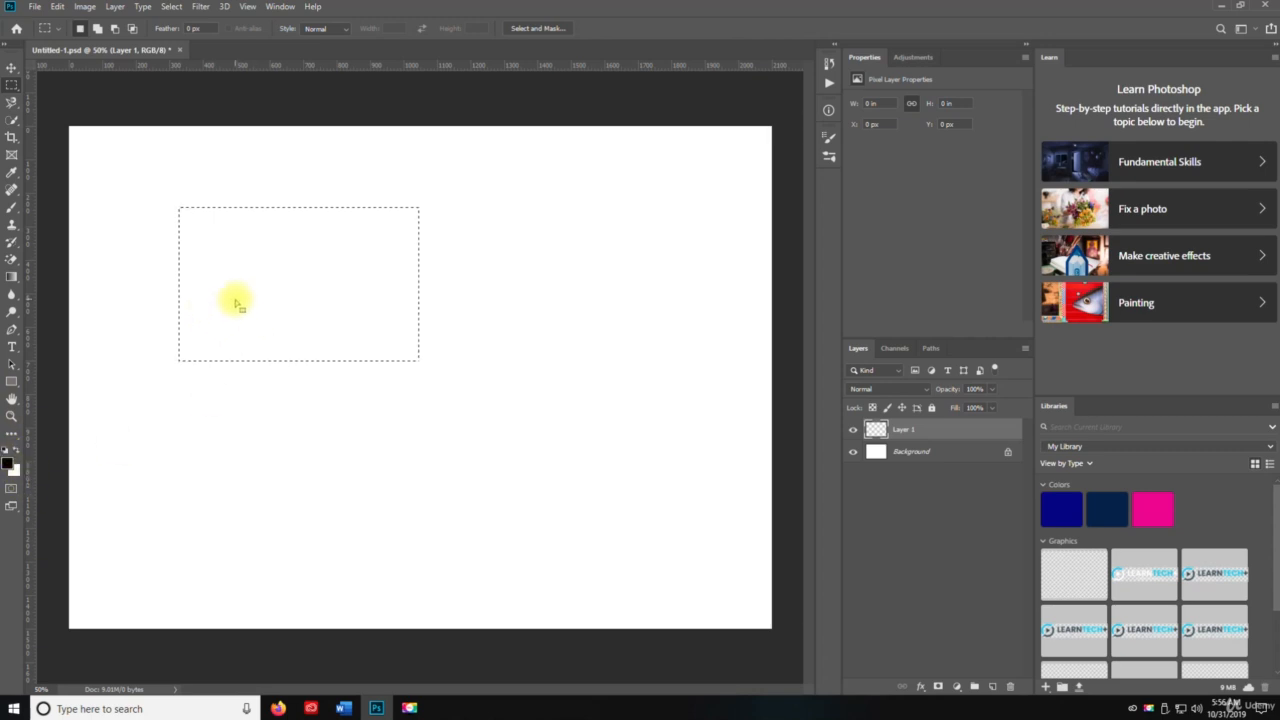
key(g)
right_click(12, 277)
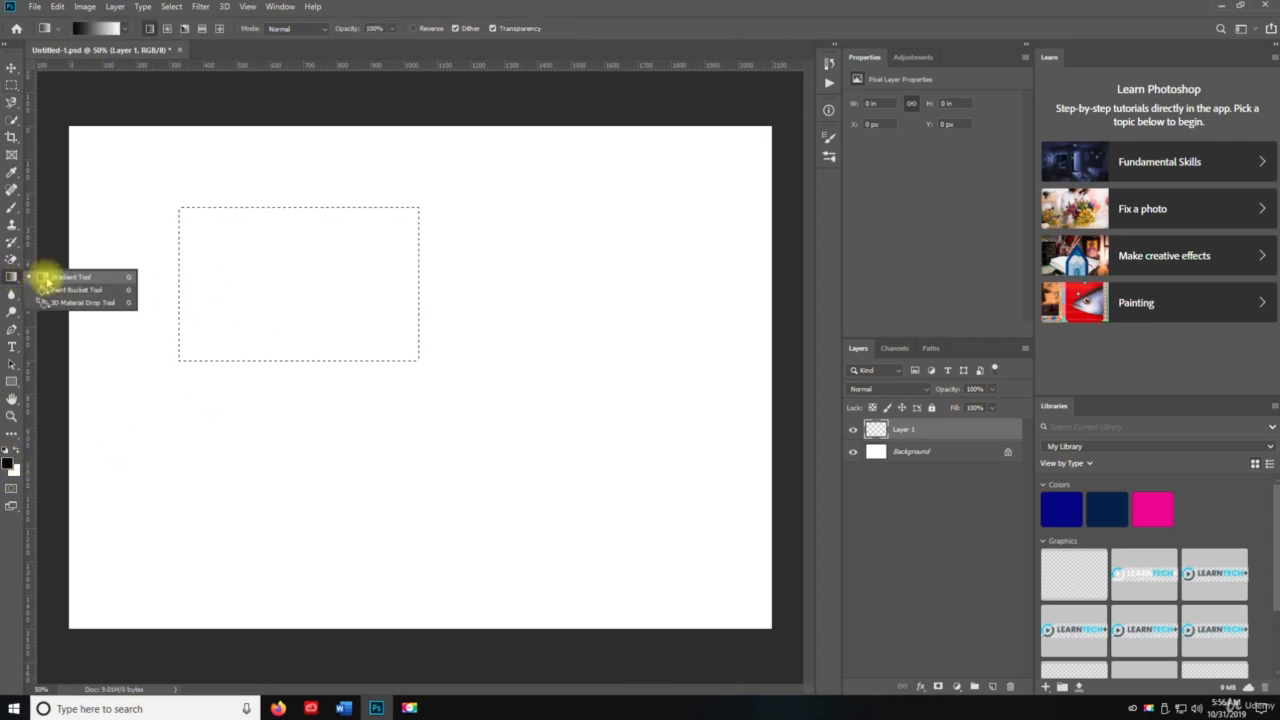
click(66, 289)
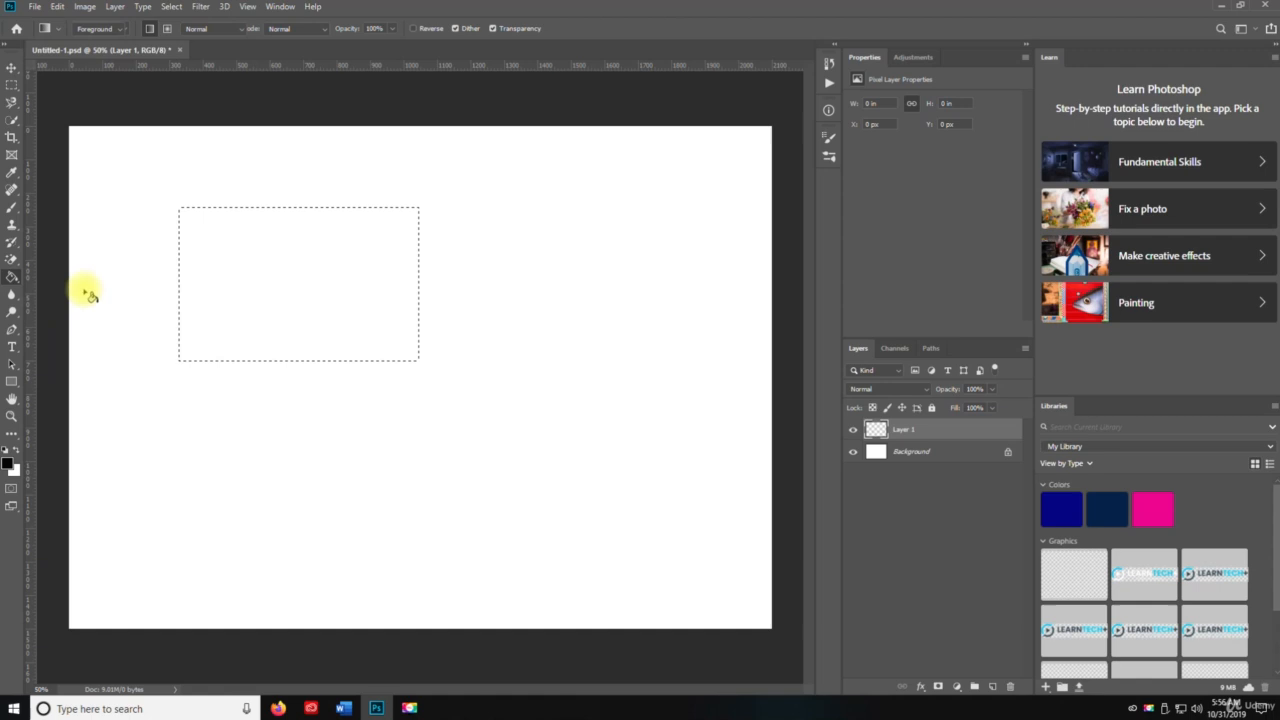
click(306, 284)
key(ctrl+d)
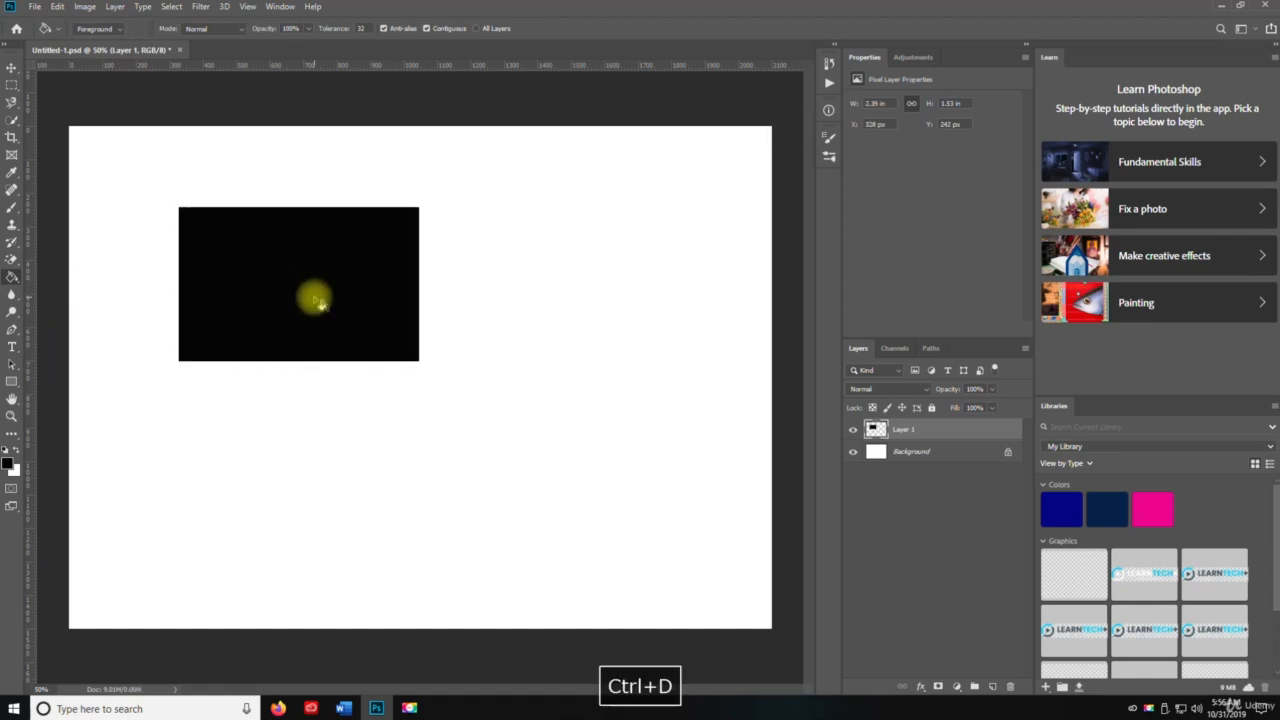
Switch to the Move Tool.
key(v)
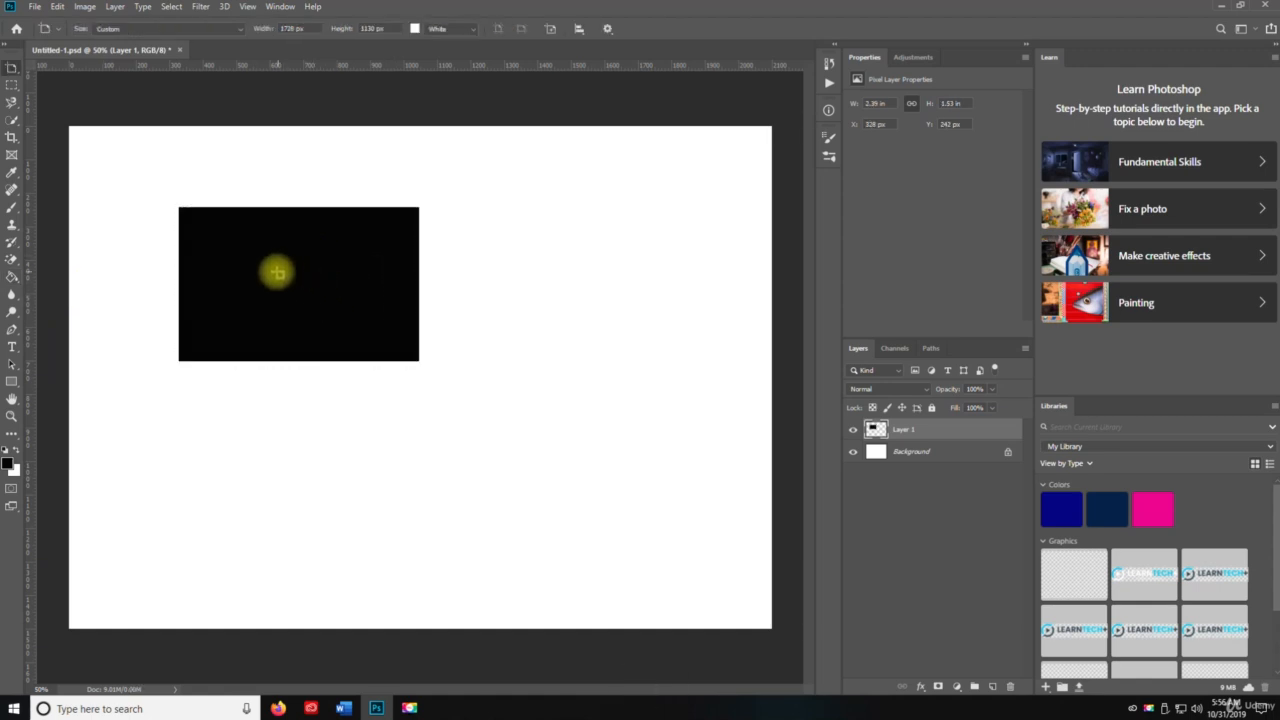
right_click(11, 67)
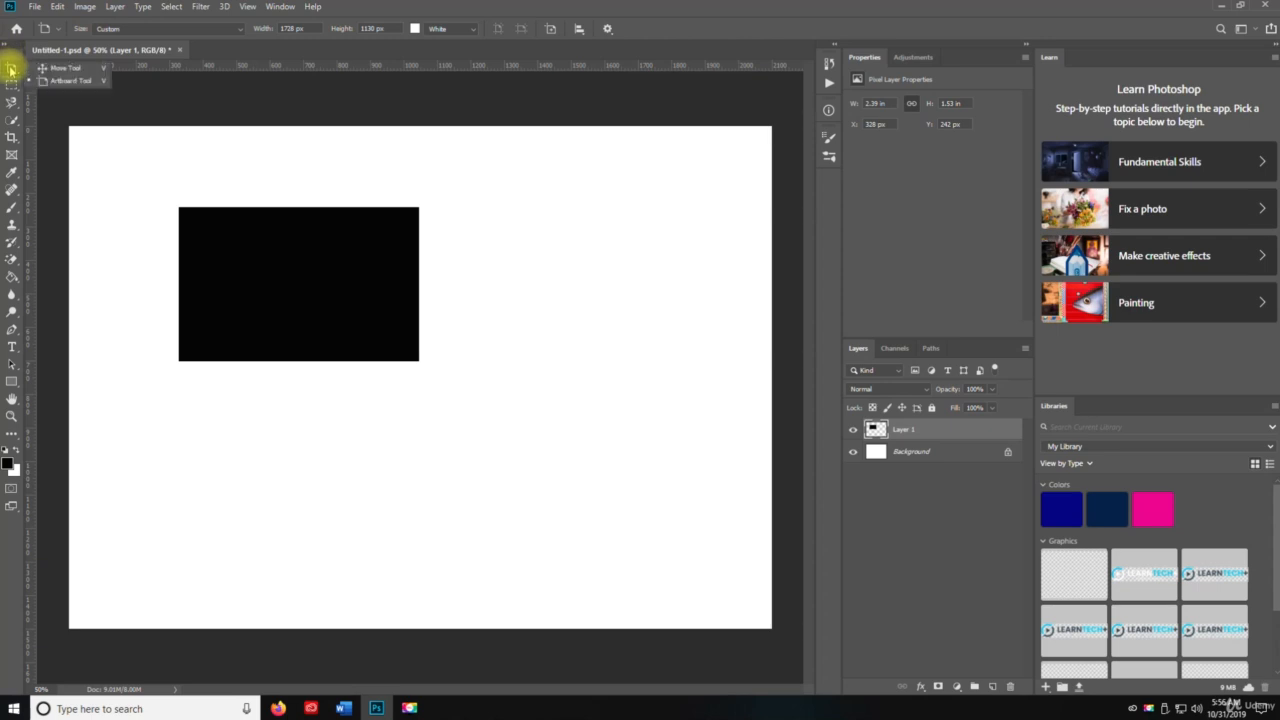
click(45, 71)
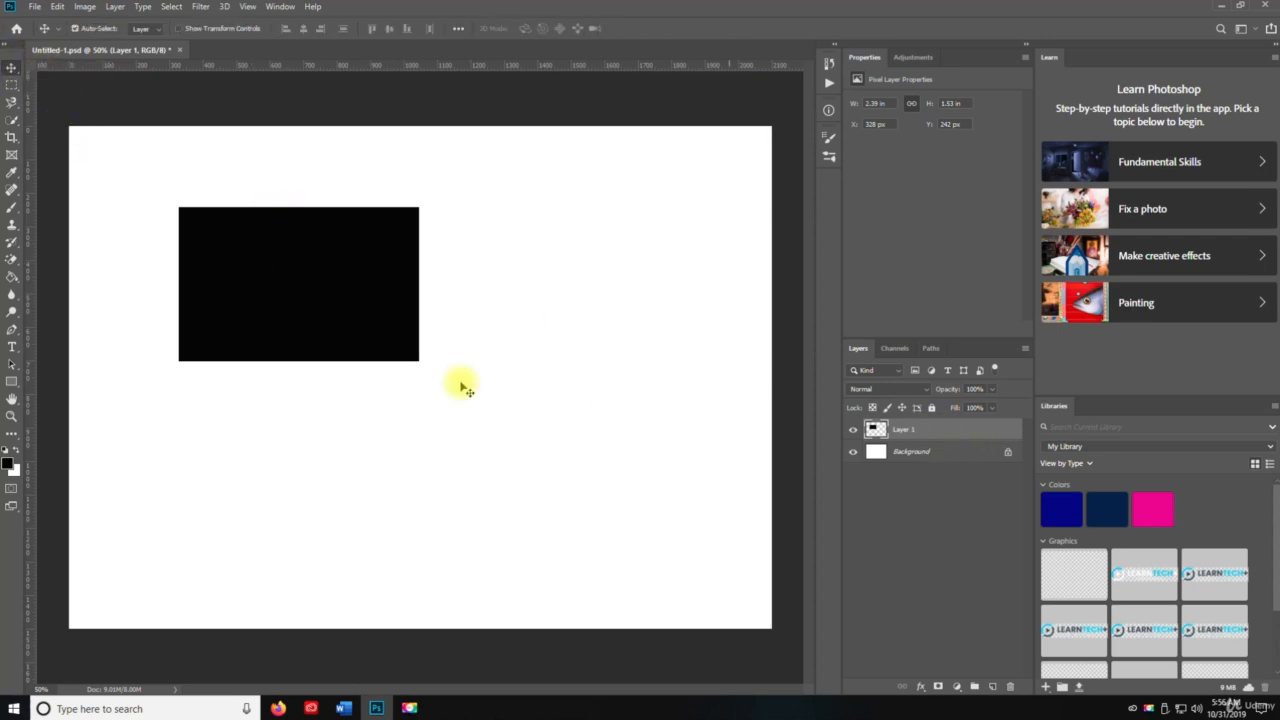
drag(289, 277, 491, 280)
key(v)
alt+drag(480, 395, 217, 399)
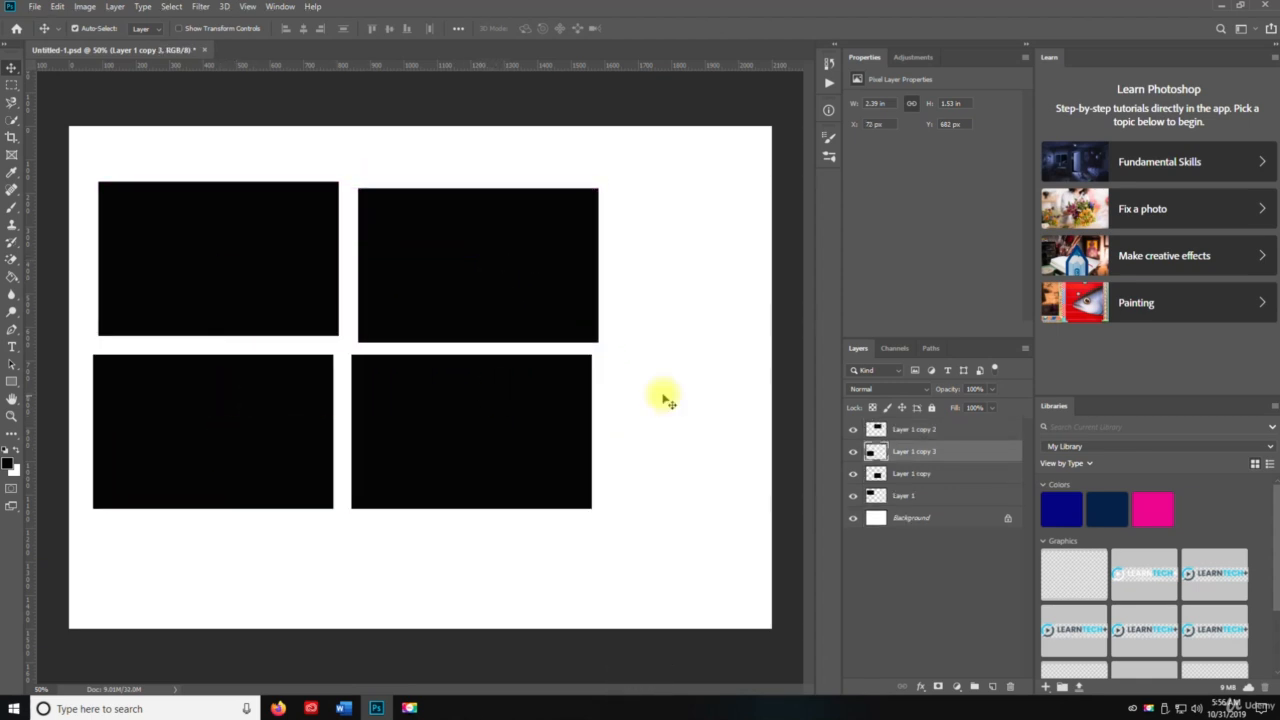
click(900, 494)
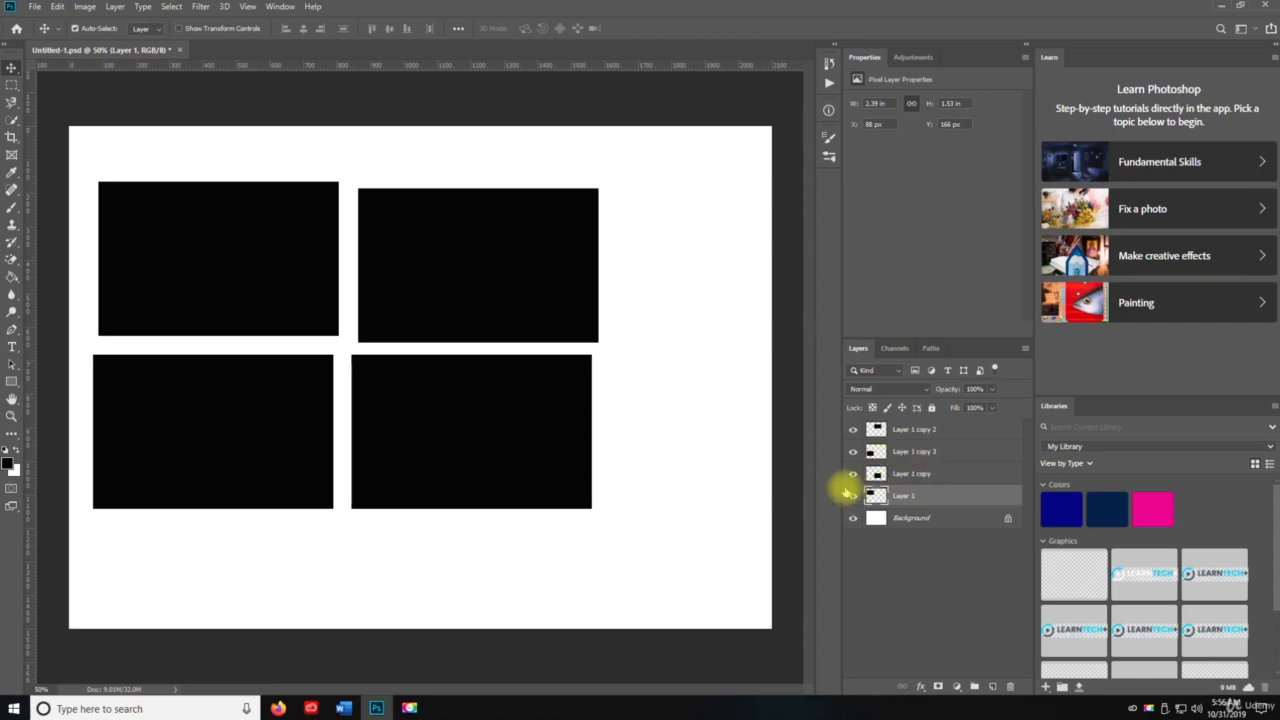
click(853, 496)
click(853, 496)
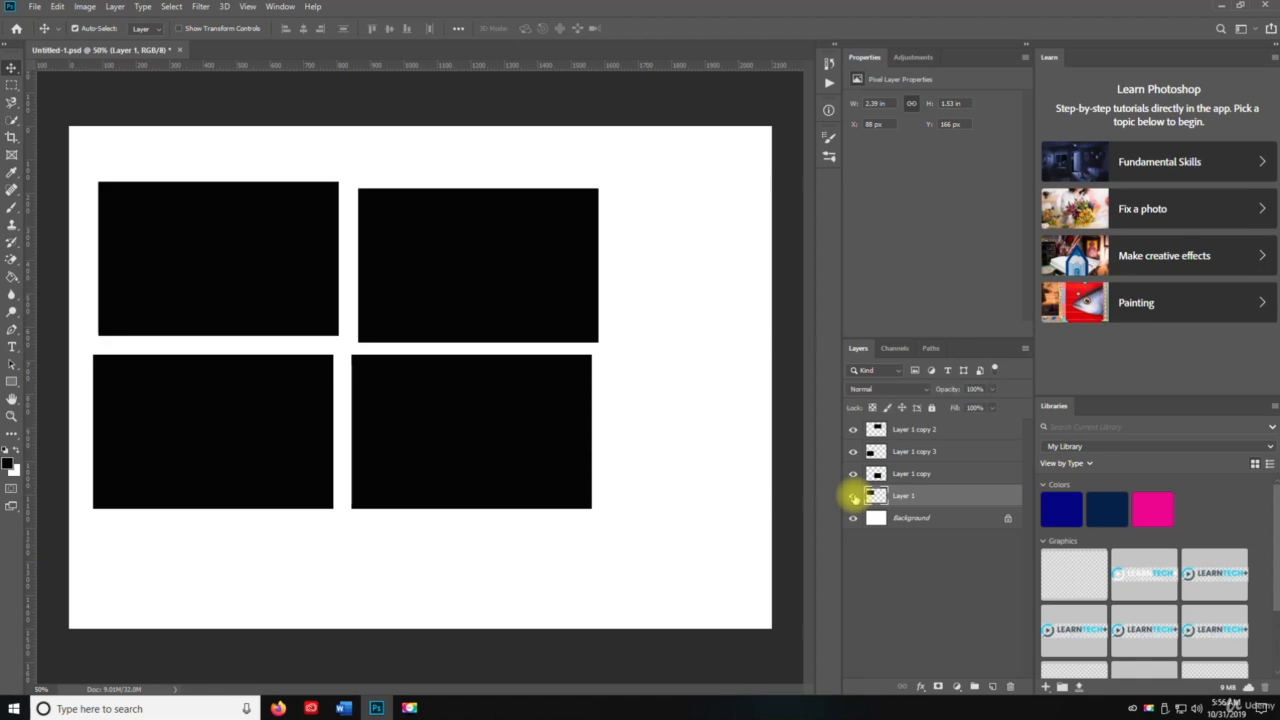
click(853, 496)
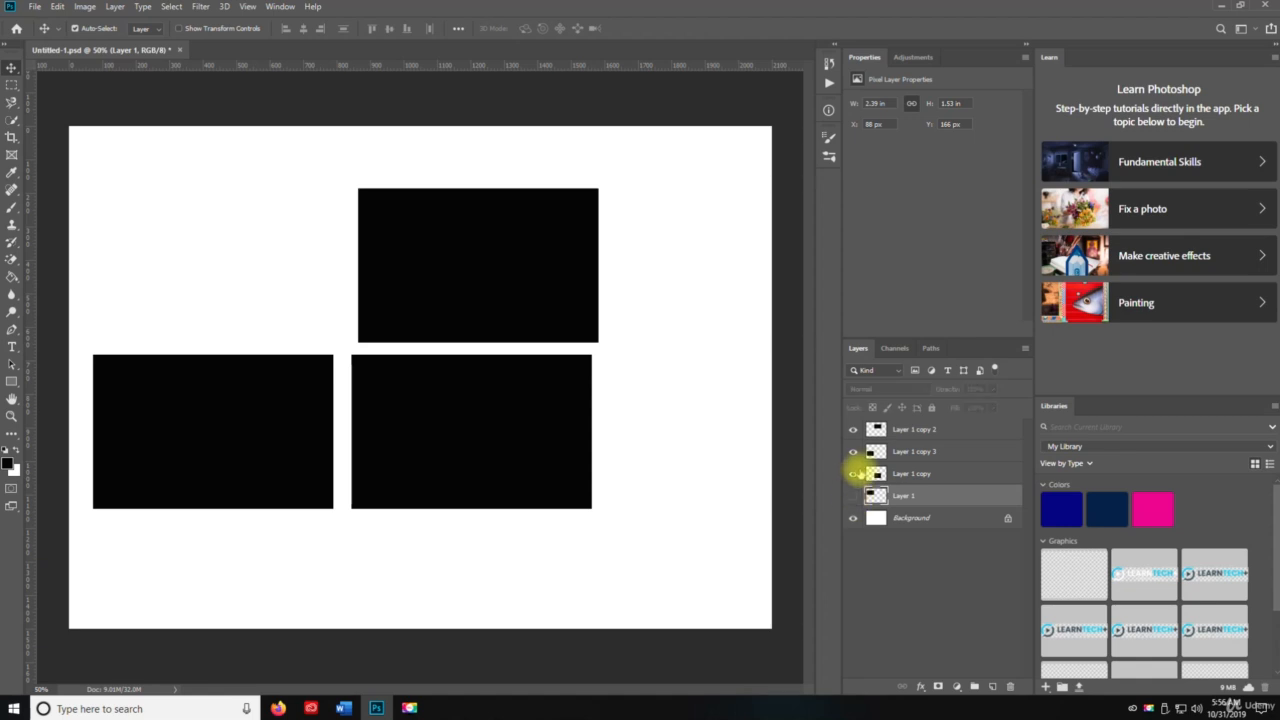
click(853, 496)
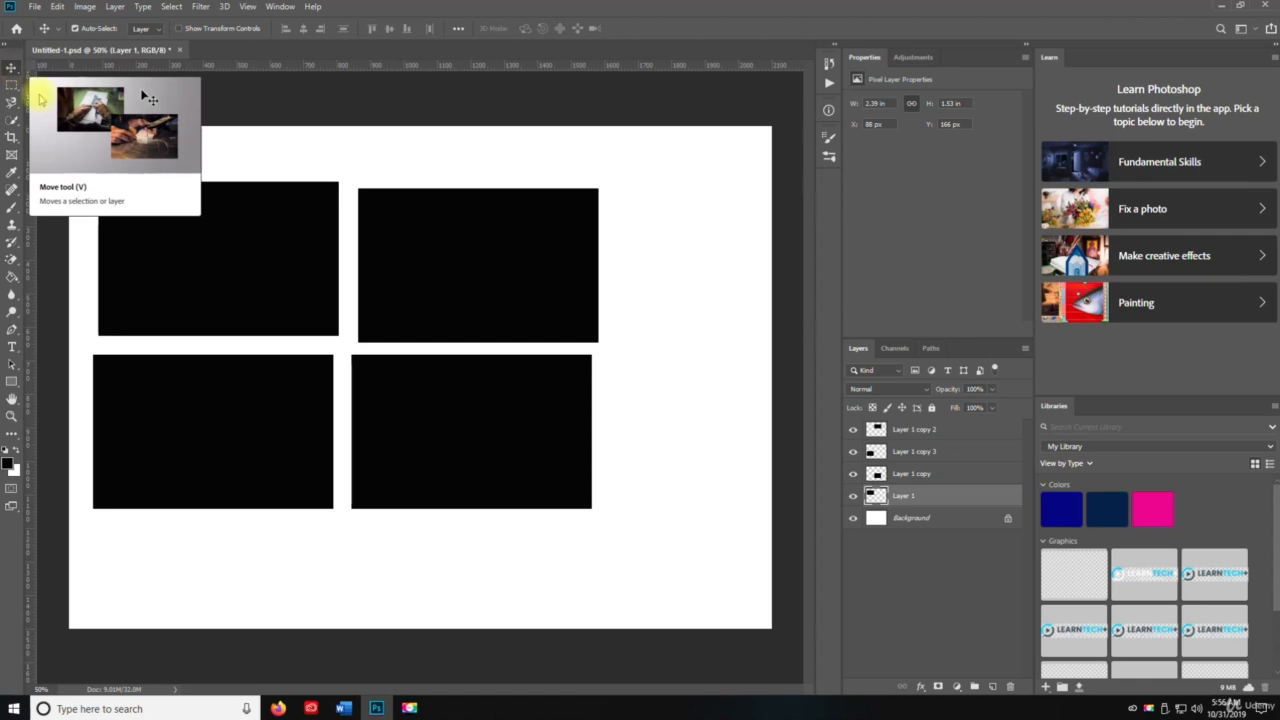
Align the top-left rectangle and shift the top-right rectangle (Layer 1 copy 2) further right.
mouse_move(223, 277)
mouse_down()
mouse_move(223, 249)
mouse_move(571, 294)
mouse_move(679, 490)
mouse_move(429, 543)
mouse_move(143, 451)
mouse_move(157, 277)
mouse_move(612, 443)
mouse_move(189, 349)
mouse_move(219, 290)
mouse_up()
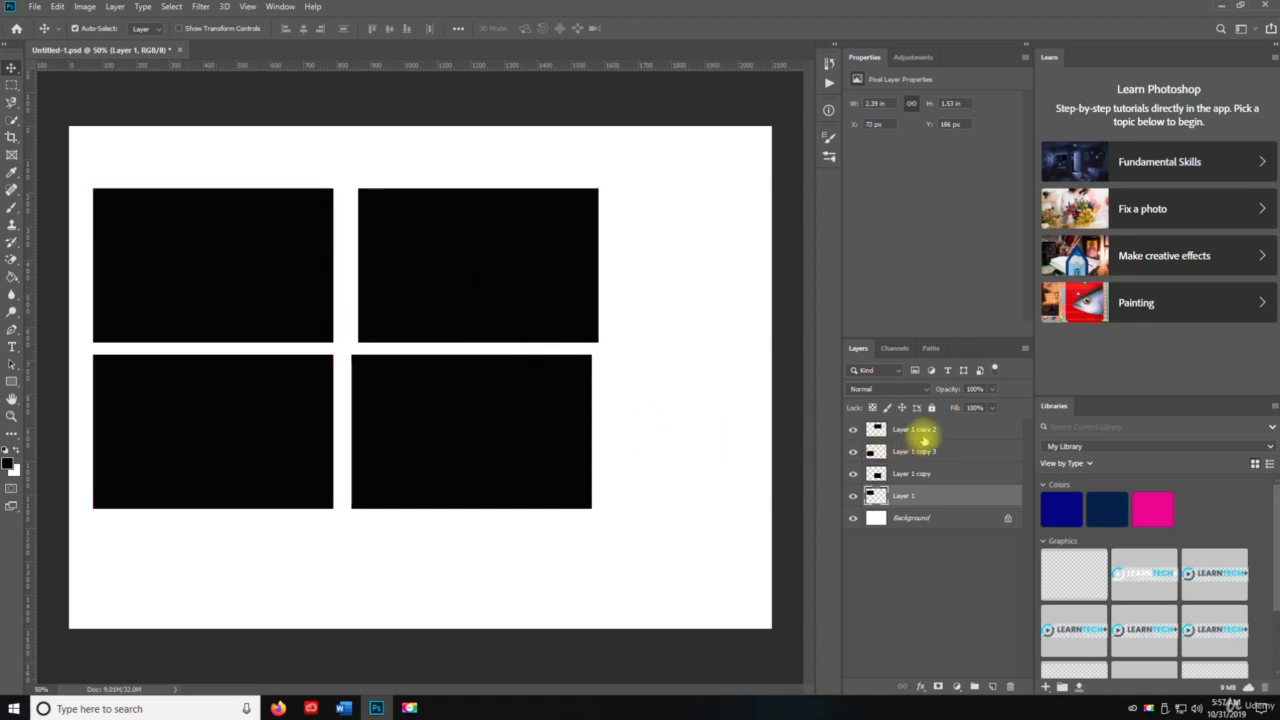
click(922, 437)
click(853, 429)
click(853, 429)
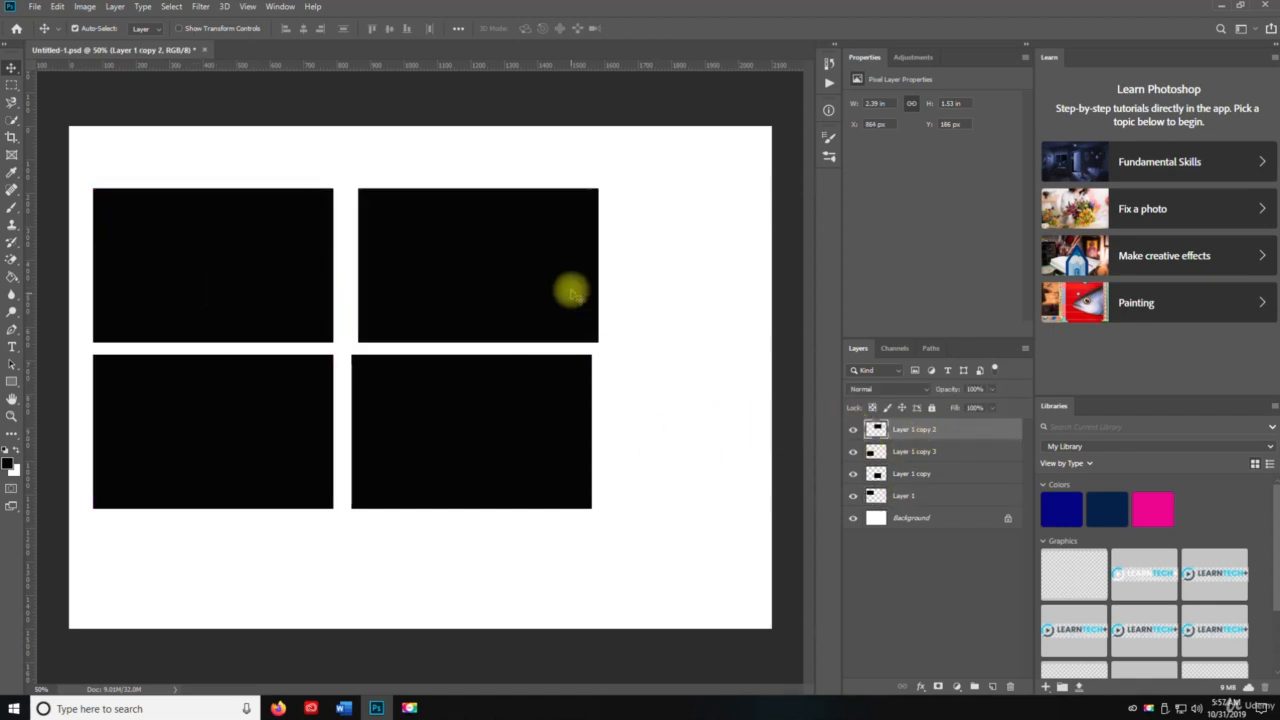
drag(571, 292, 658, 270)
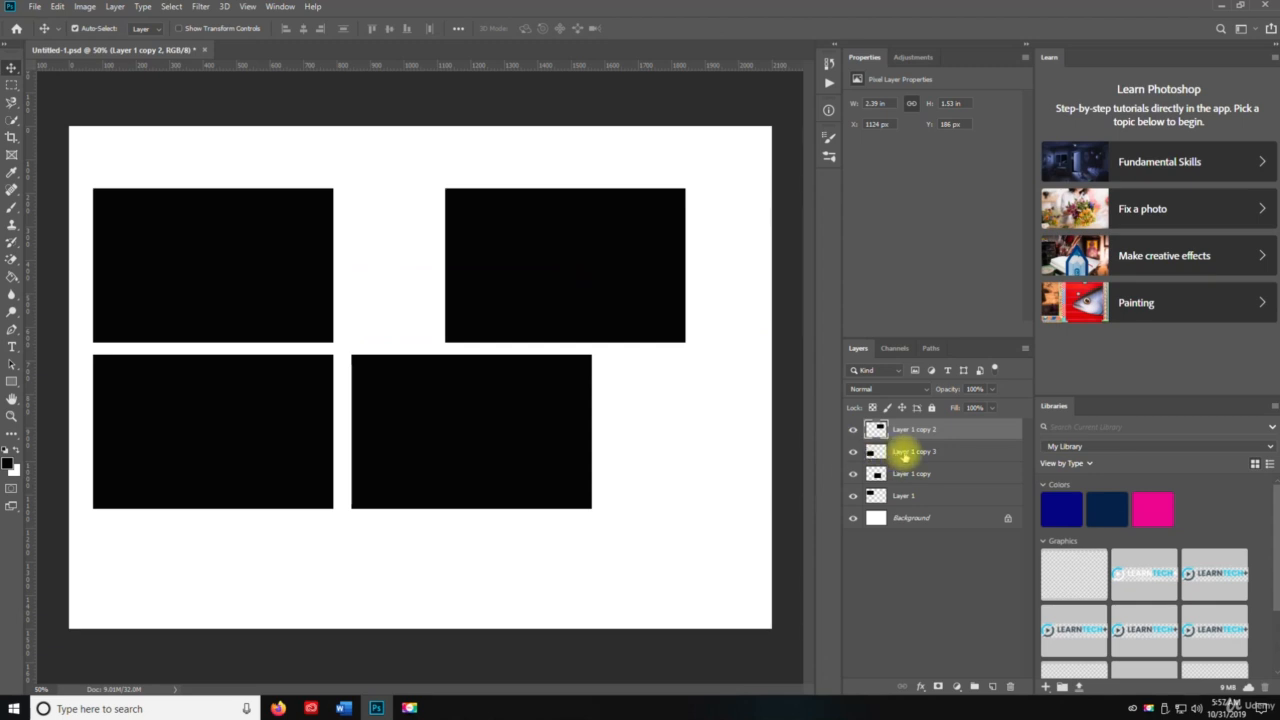
Move the bottom-left rectangle (Layer 1 copy 3) down and Layer 1 copy into the bottom-right slot.
click(905, 452)
click(853, 451)
click(853, 451)
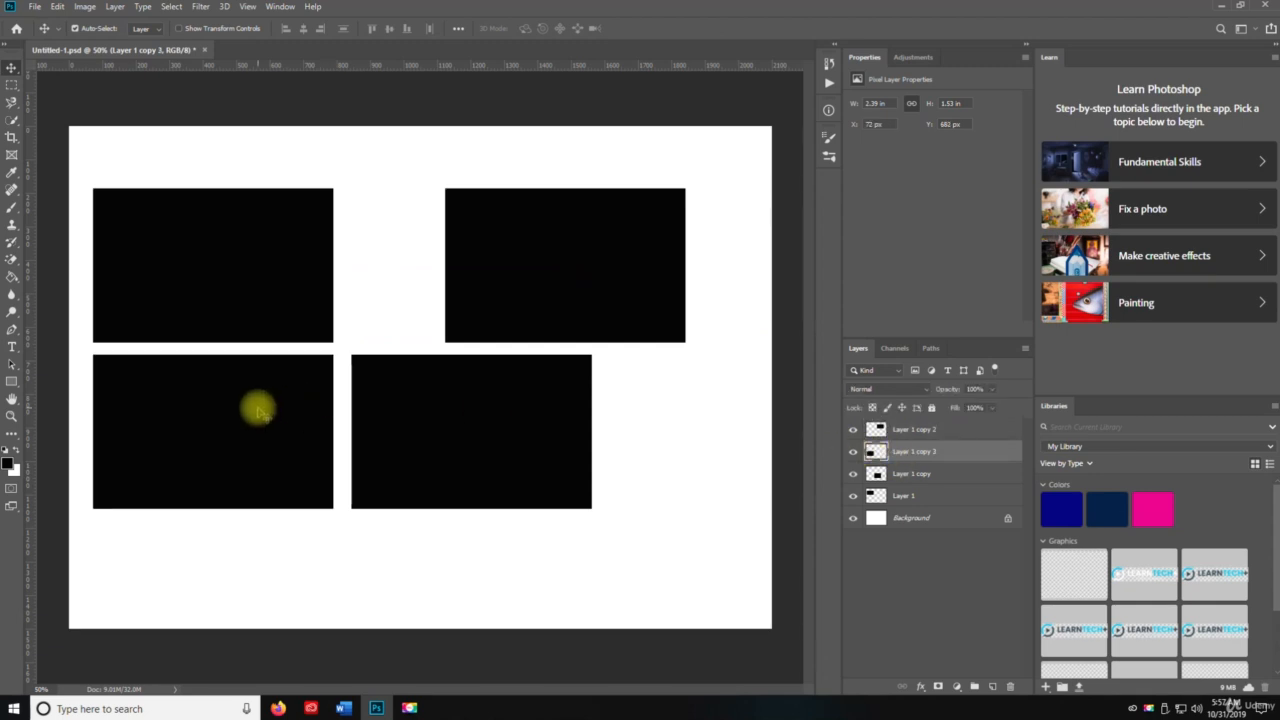
drag(258, 410, 257, 466)
click(900, 474)
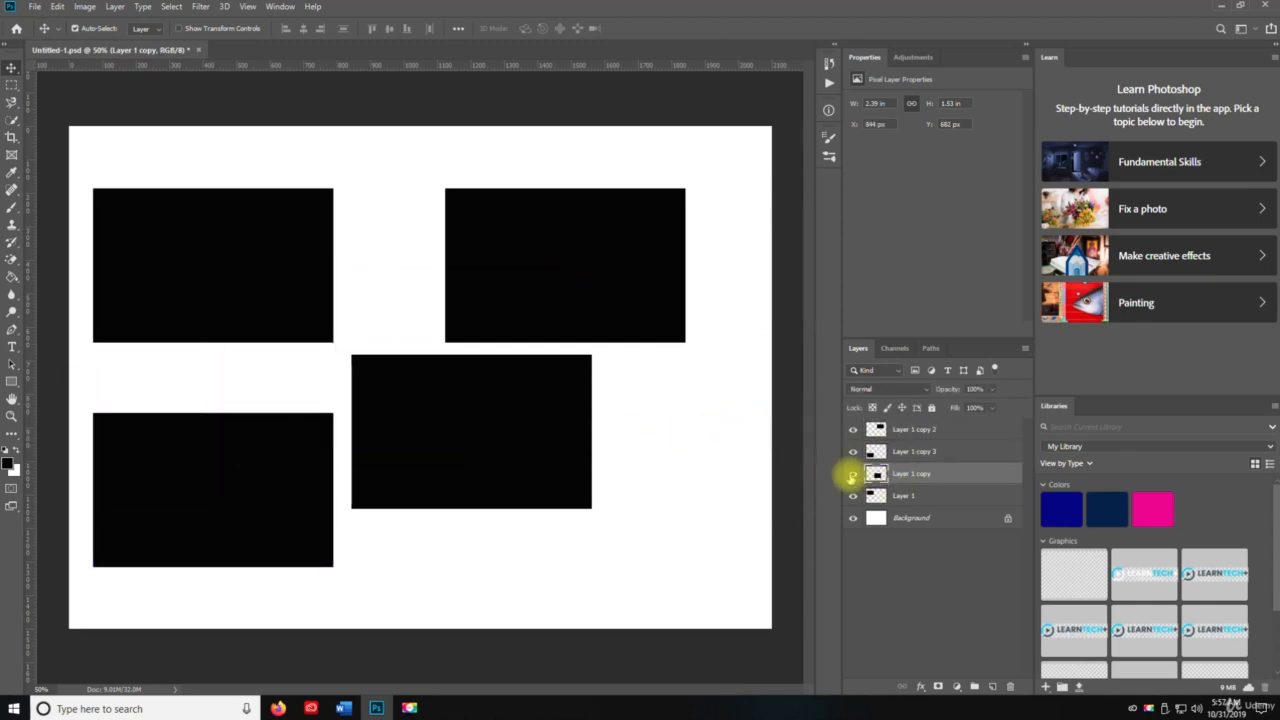
click(852, 474)
click(853, 474)
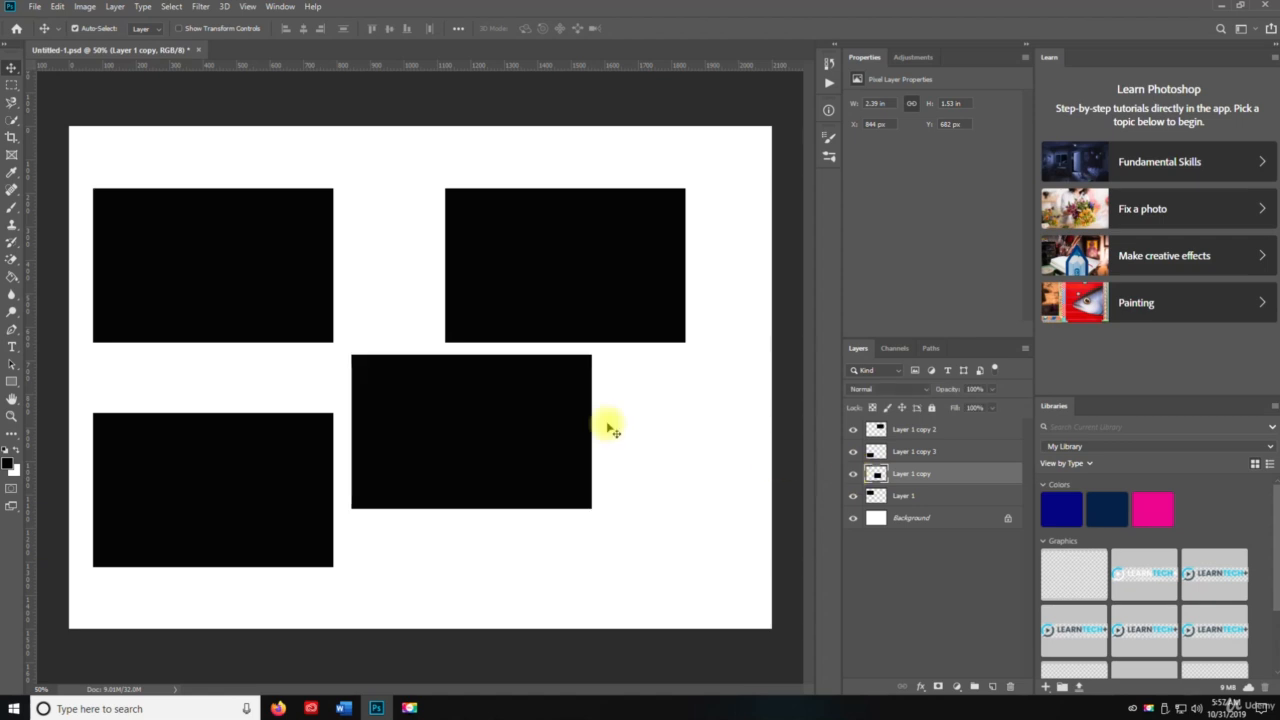
drag(450, 408, 528, 467)
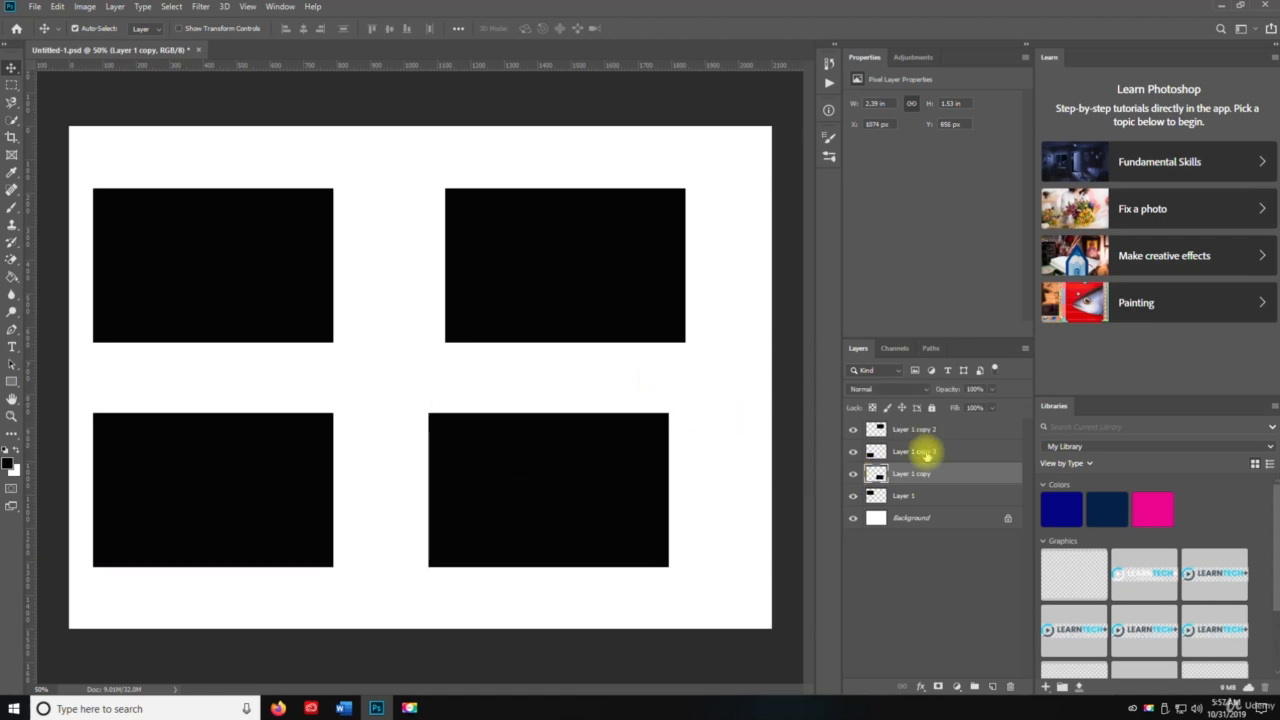
right_click(12, 70)
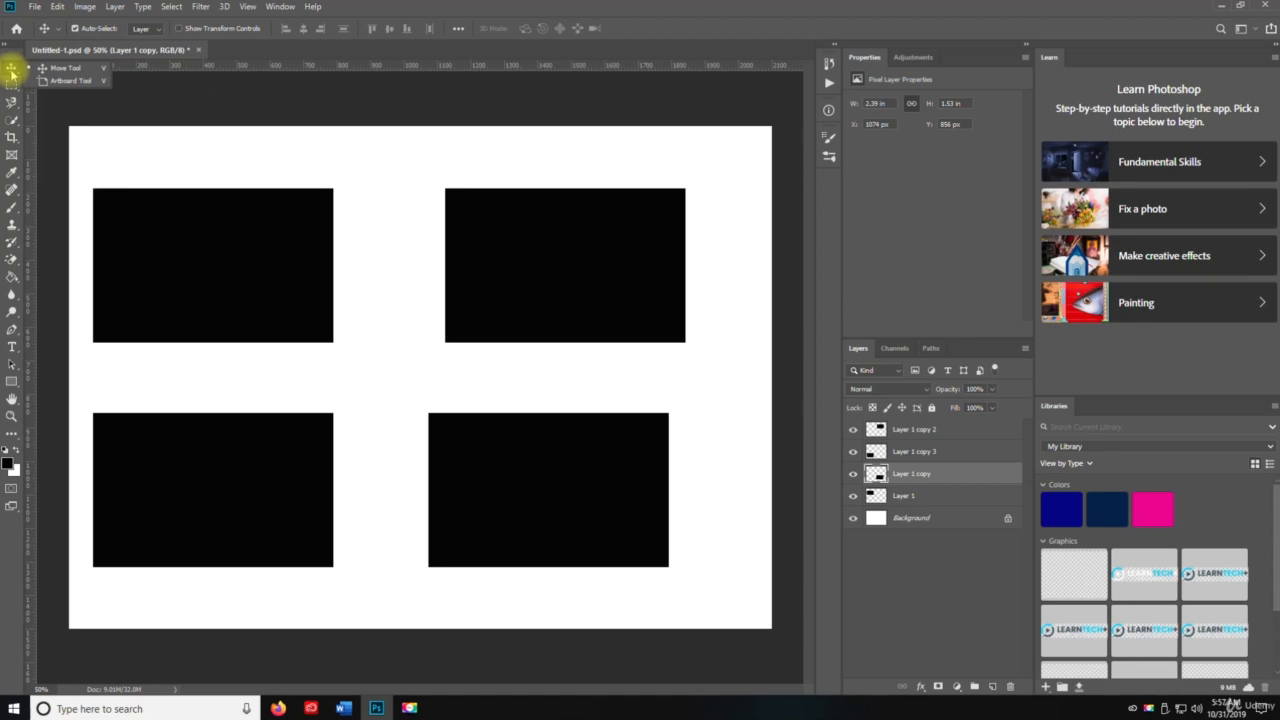
Draw Artboard 1, about 1880 × 1338 px, around the four rectangles with the Artboard Tool.
click(80, 82)
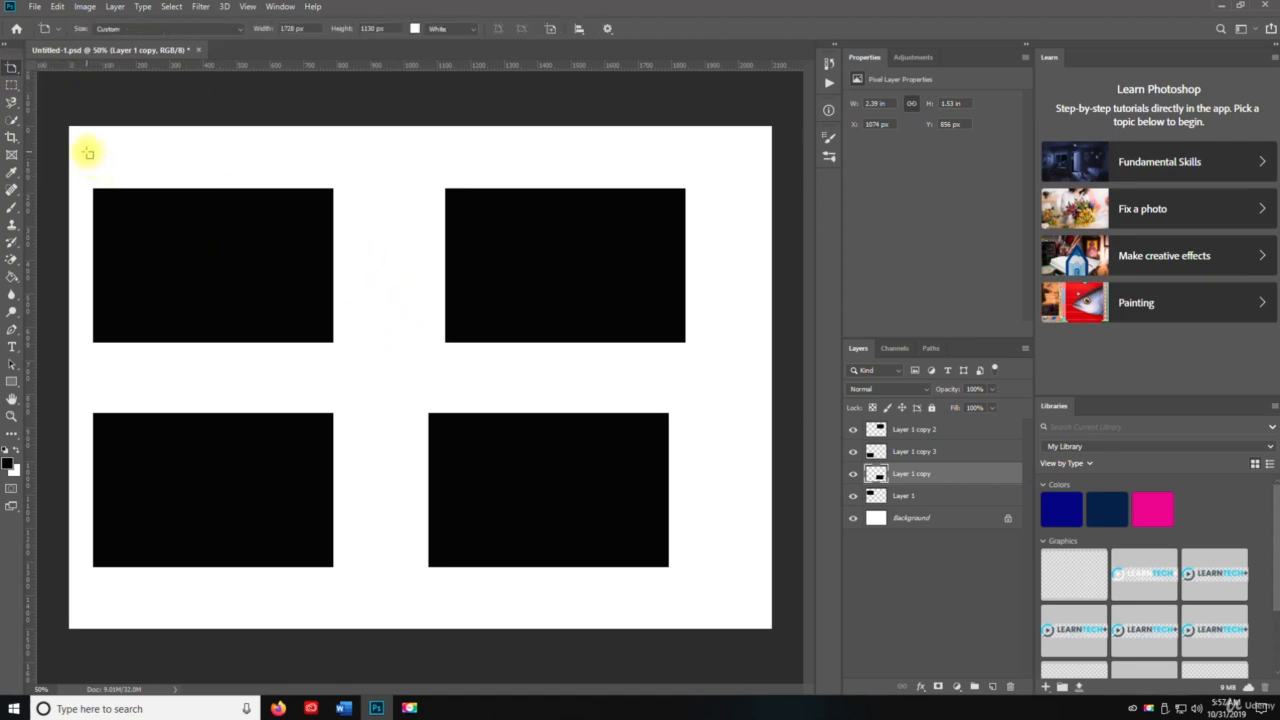
drag(88, 153, 716, 601)
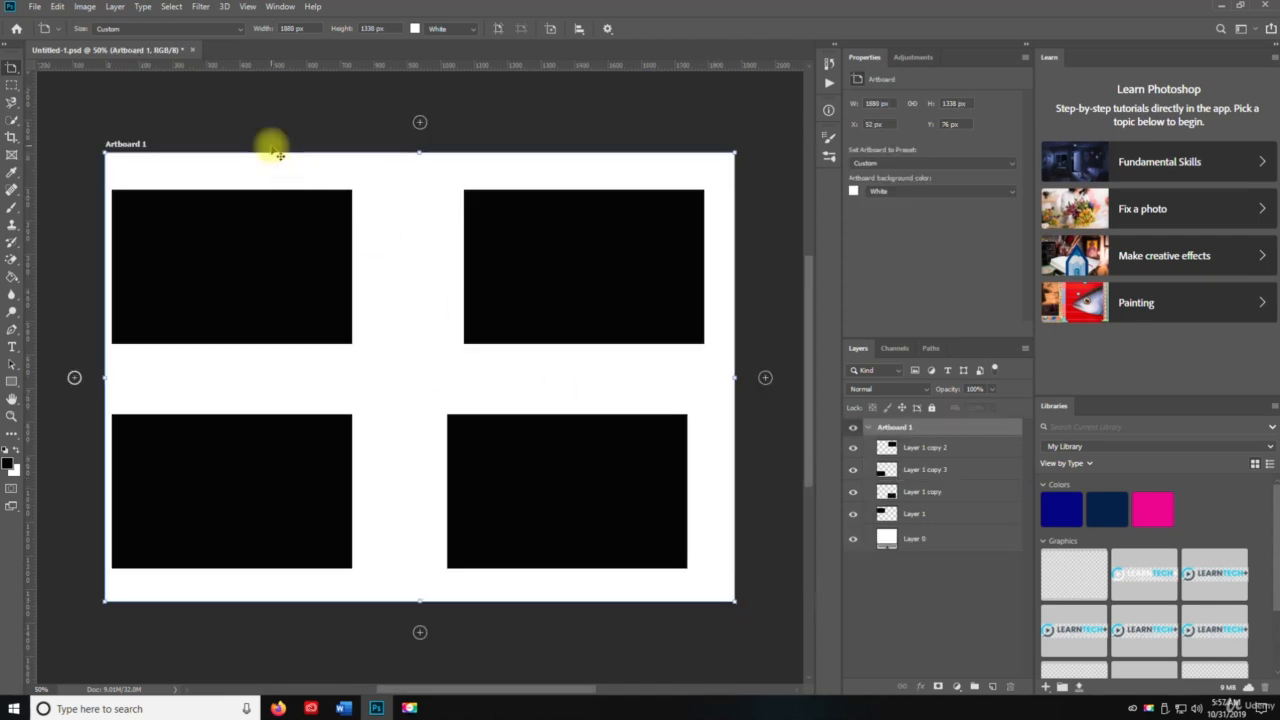
key(Return)
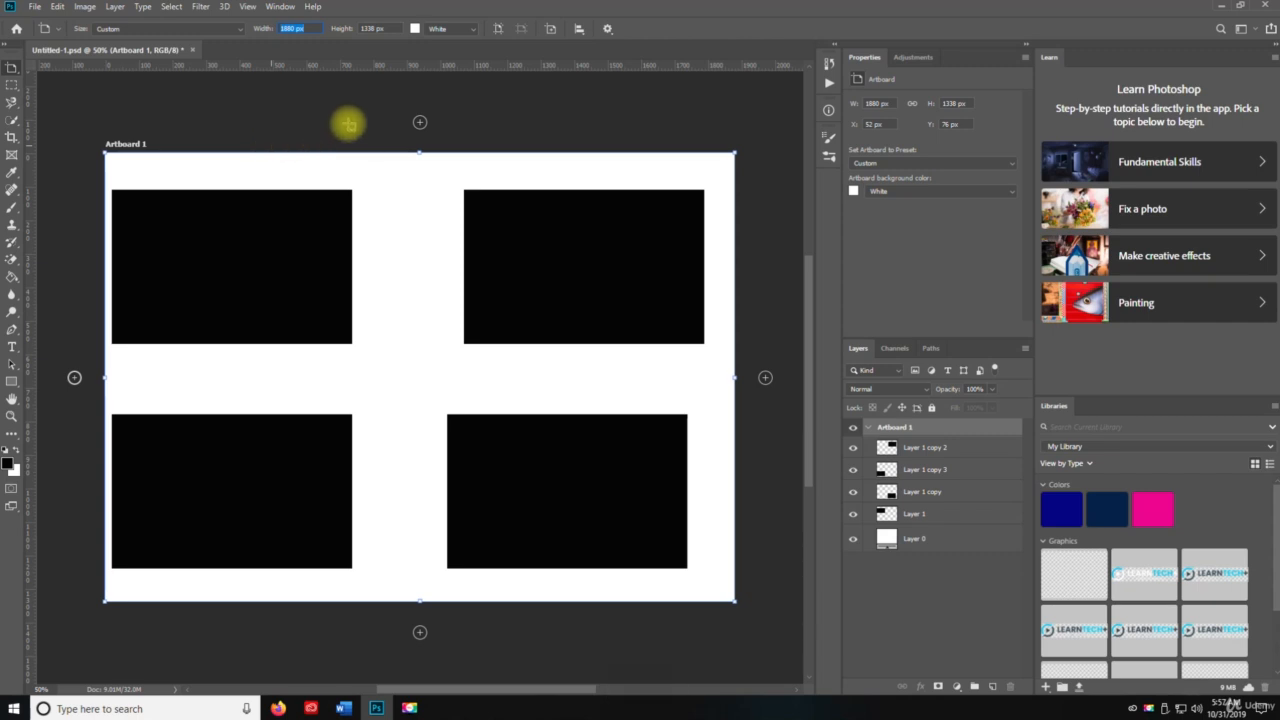
click(420, 123)
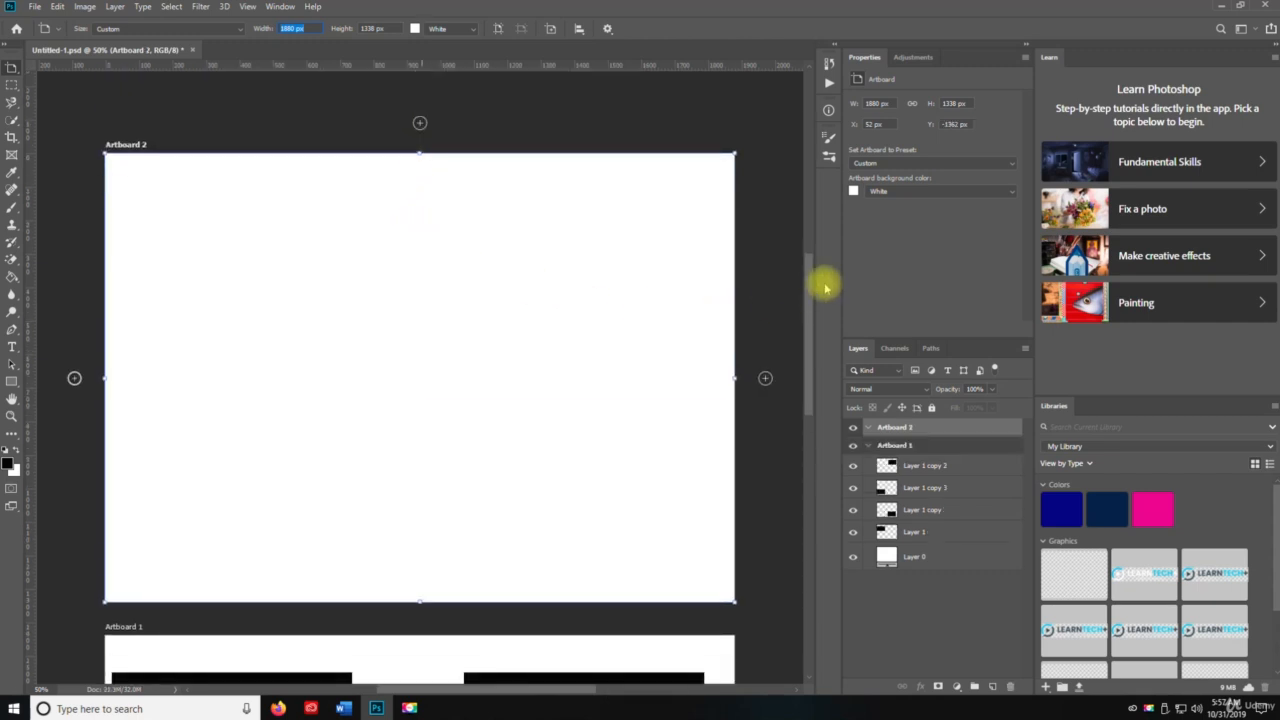
drag(813, 289, 783, 286)
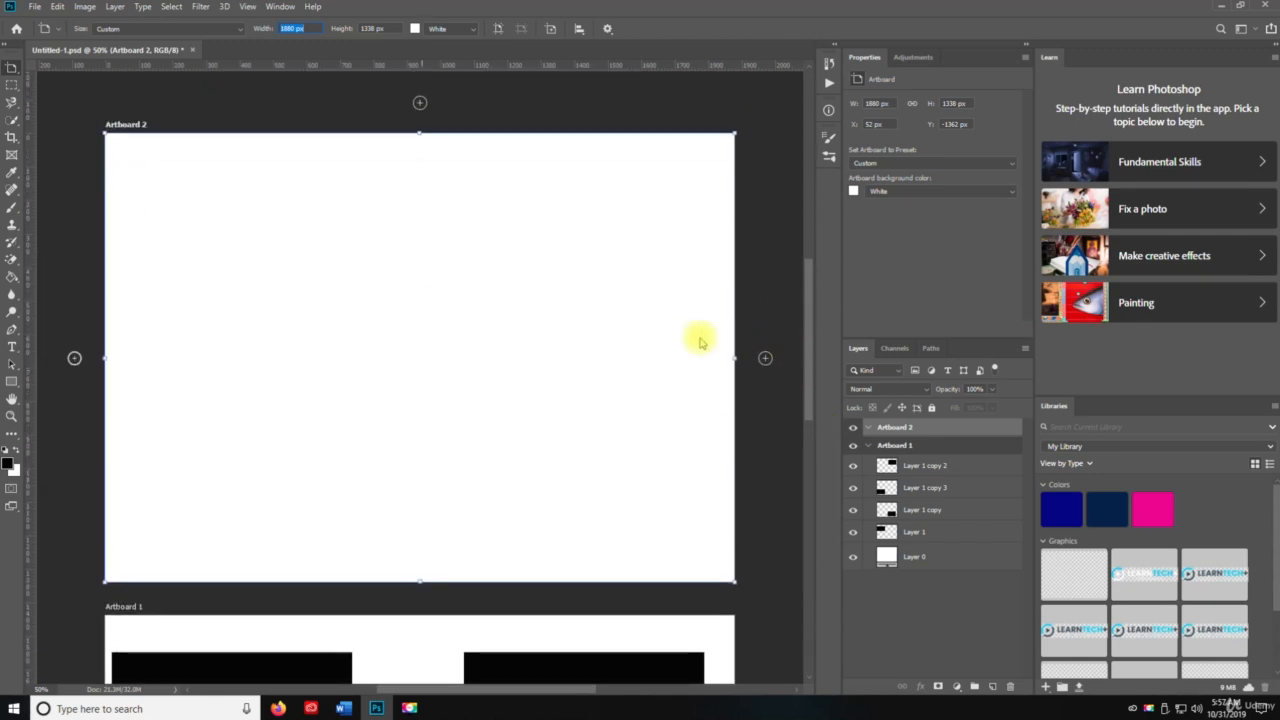
key(ctrl+z)
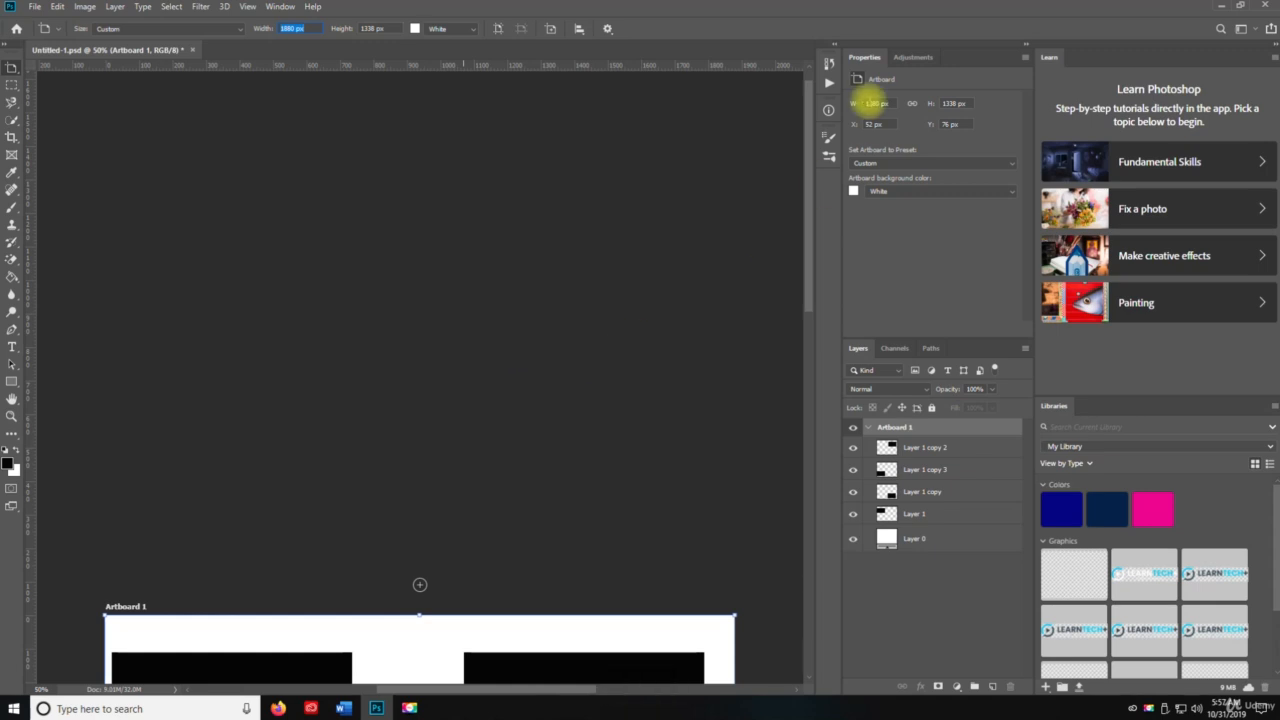
drag(811, 136, 800, 335)
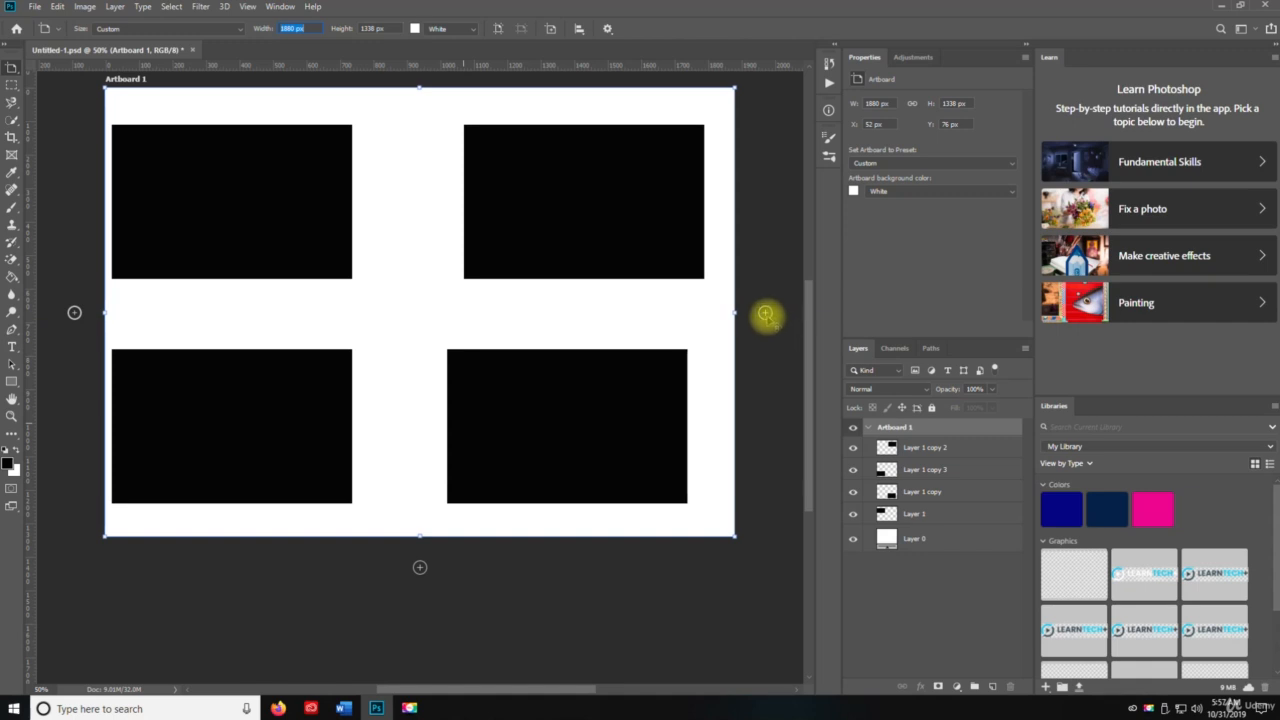
Add blank Artboard 2 and Artboard 3 to the right of Artboard 1, then return to the Move tool.
click(765, 315)
click(766, 315)
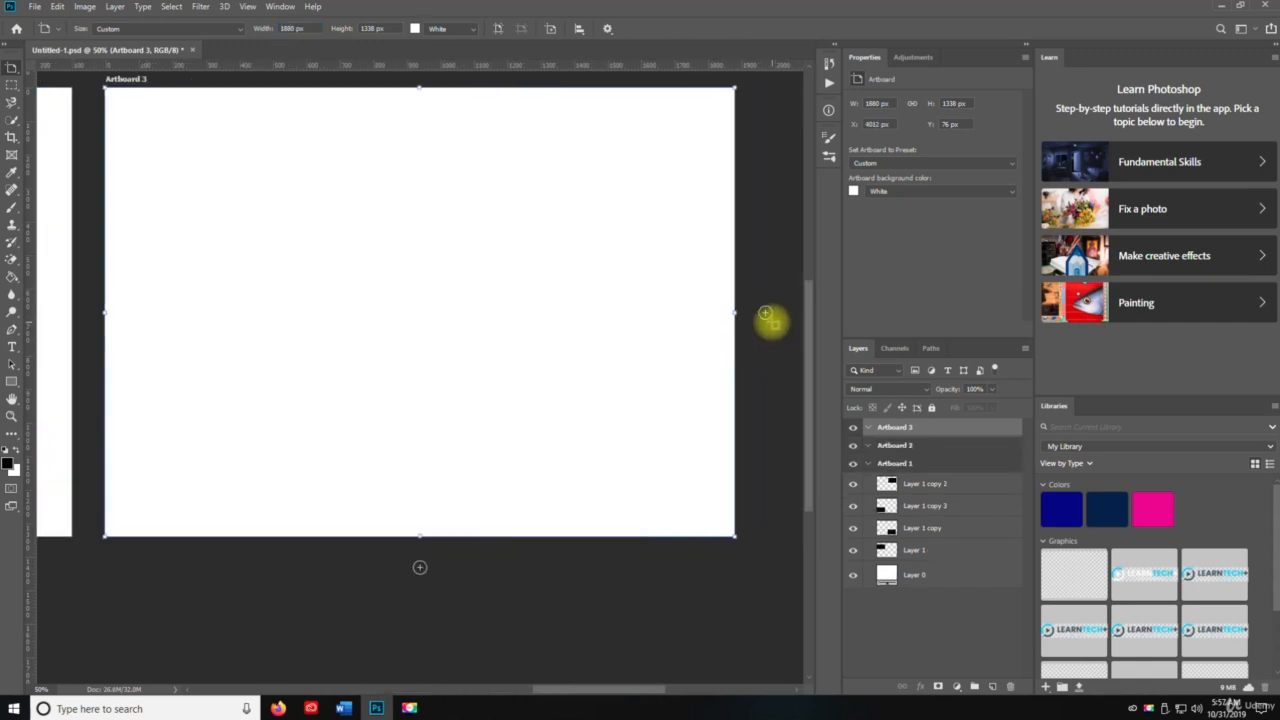
right_click(14, 69)
click(48, 67)
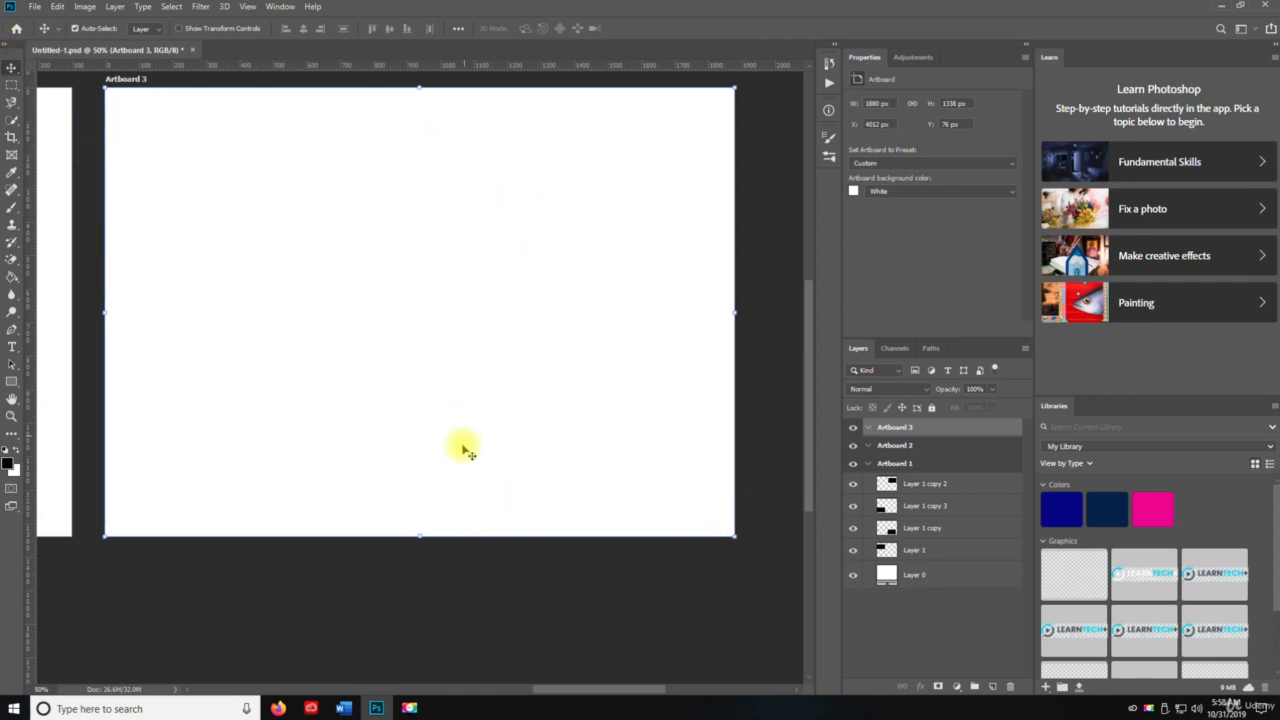
Deselect Artboard 3 and zoom out to show all three artboards.
click(460, 565)
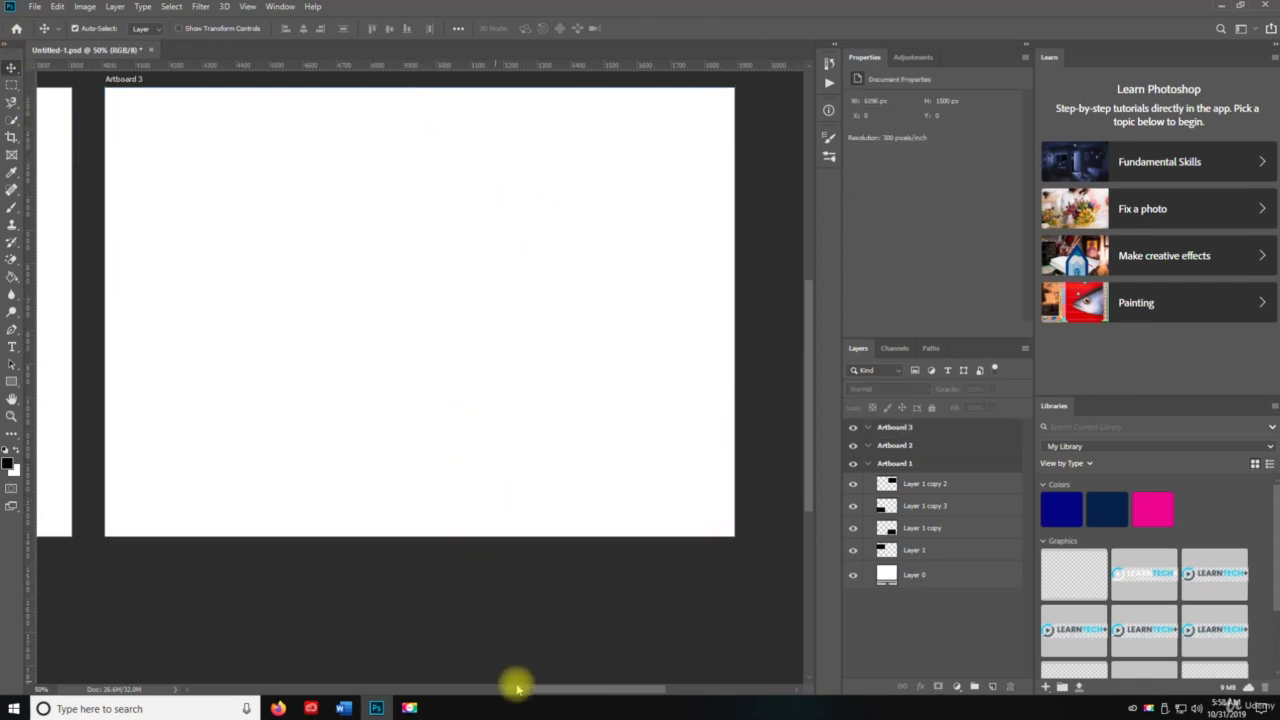
drag(517, 688, 360, 645)
key(z)
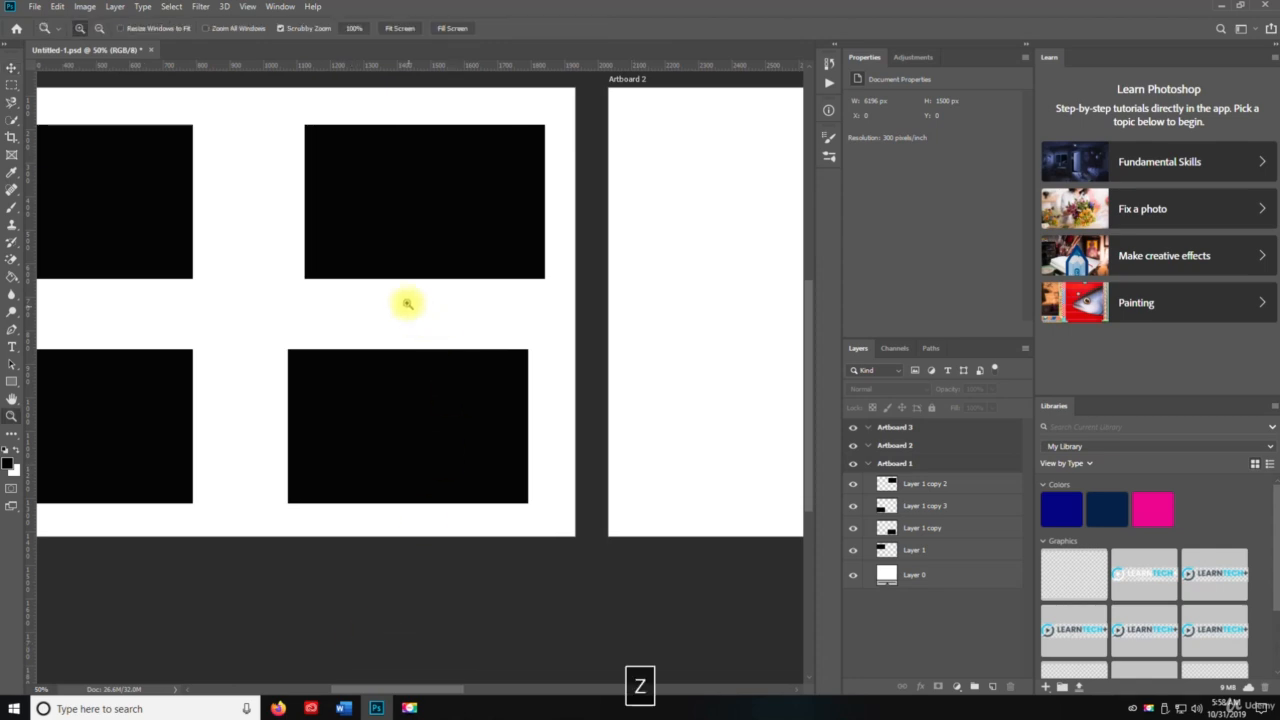
alt+click(407, 303)
drag(480, 277, 460, 246)
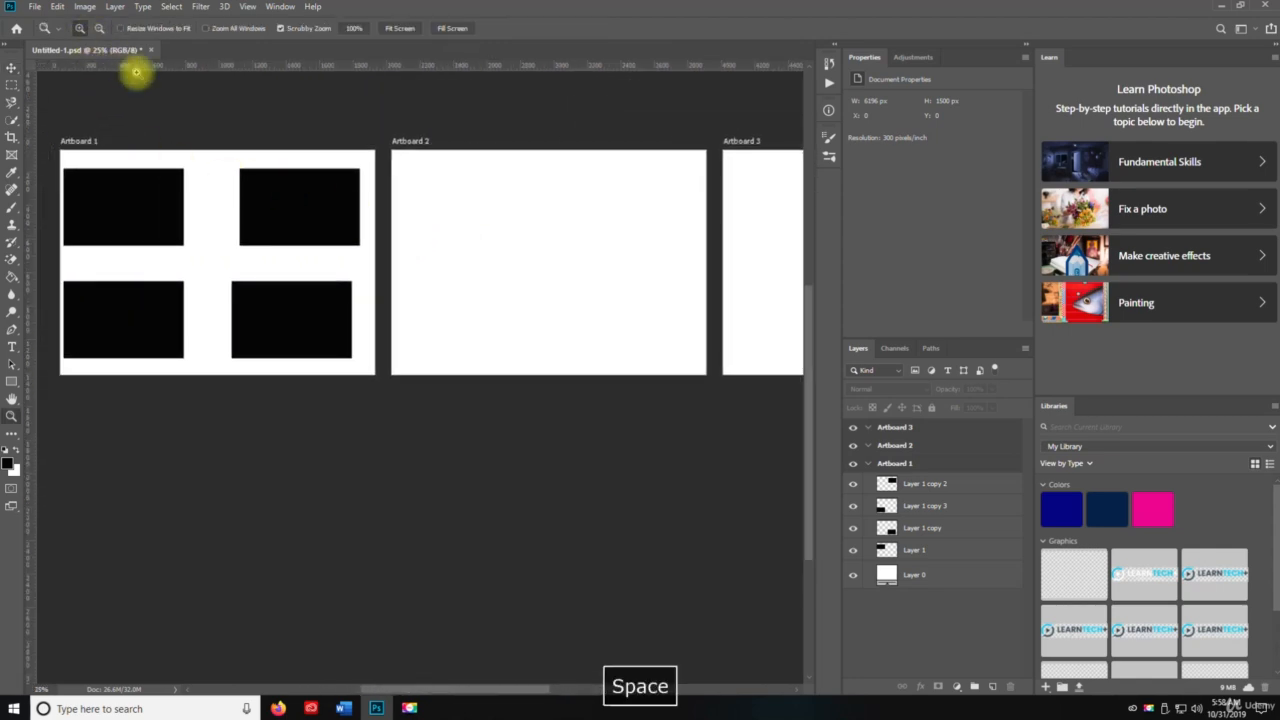
key(ctrl+n)
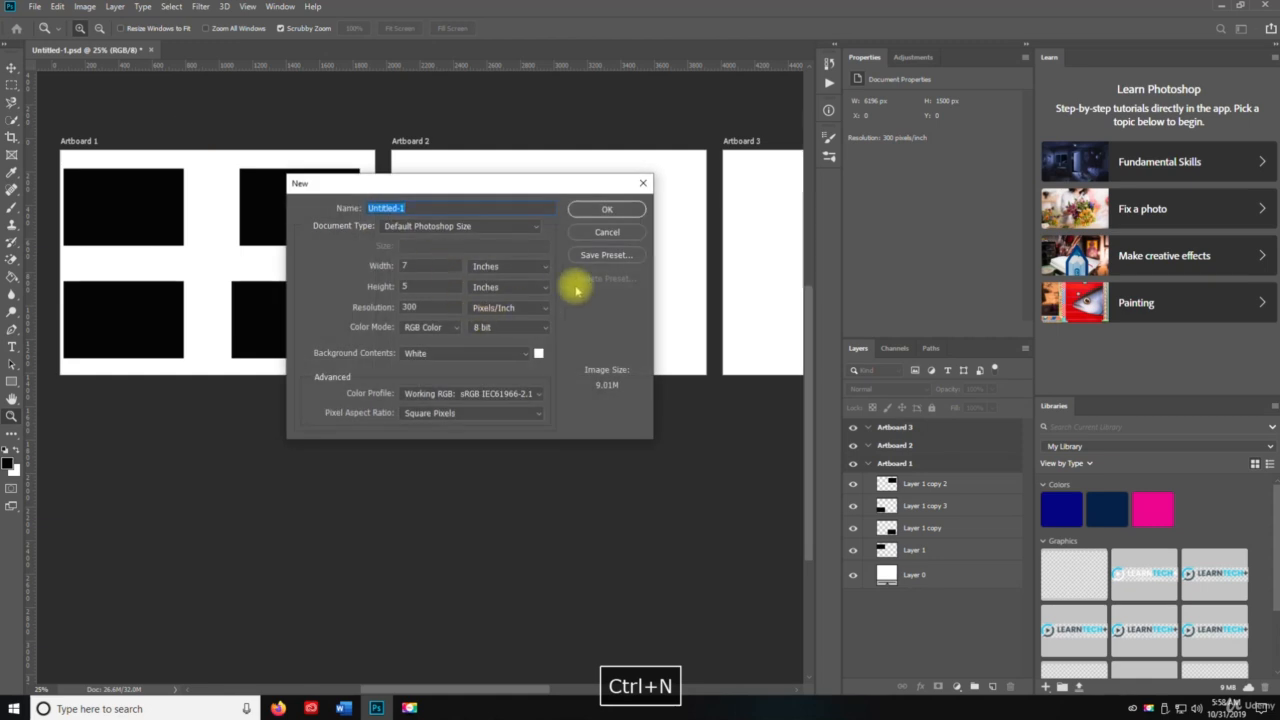
click(453, 227)
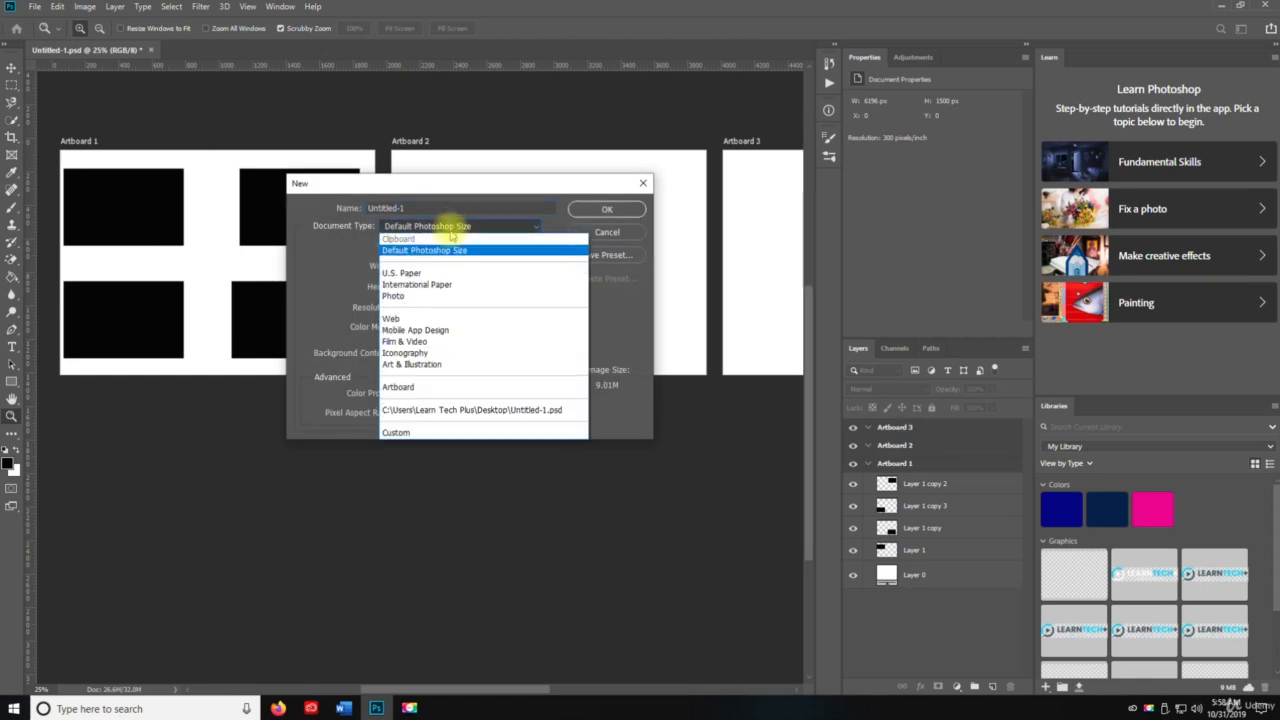
click(457, 320)
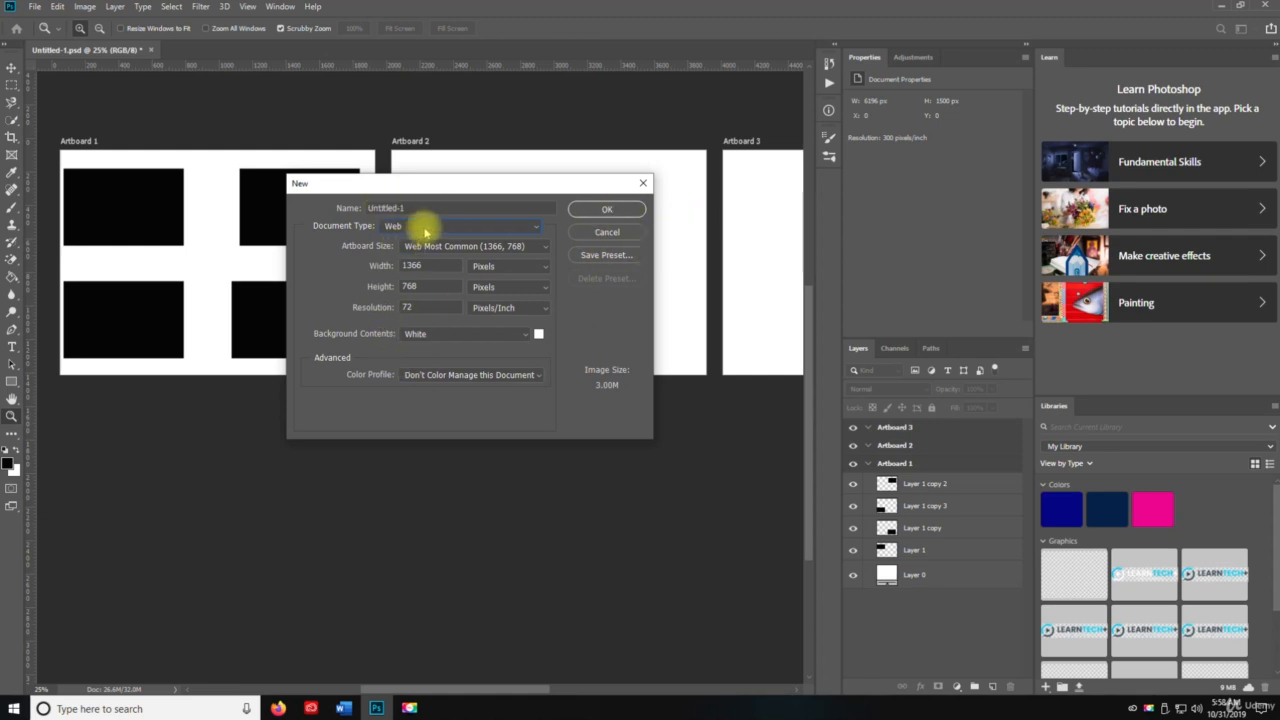
click(423, 228)
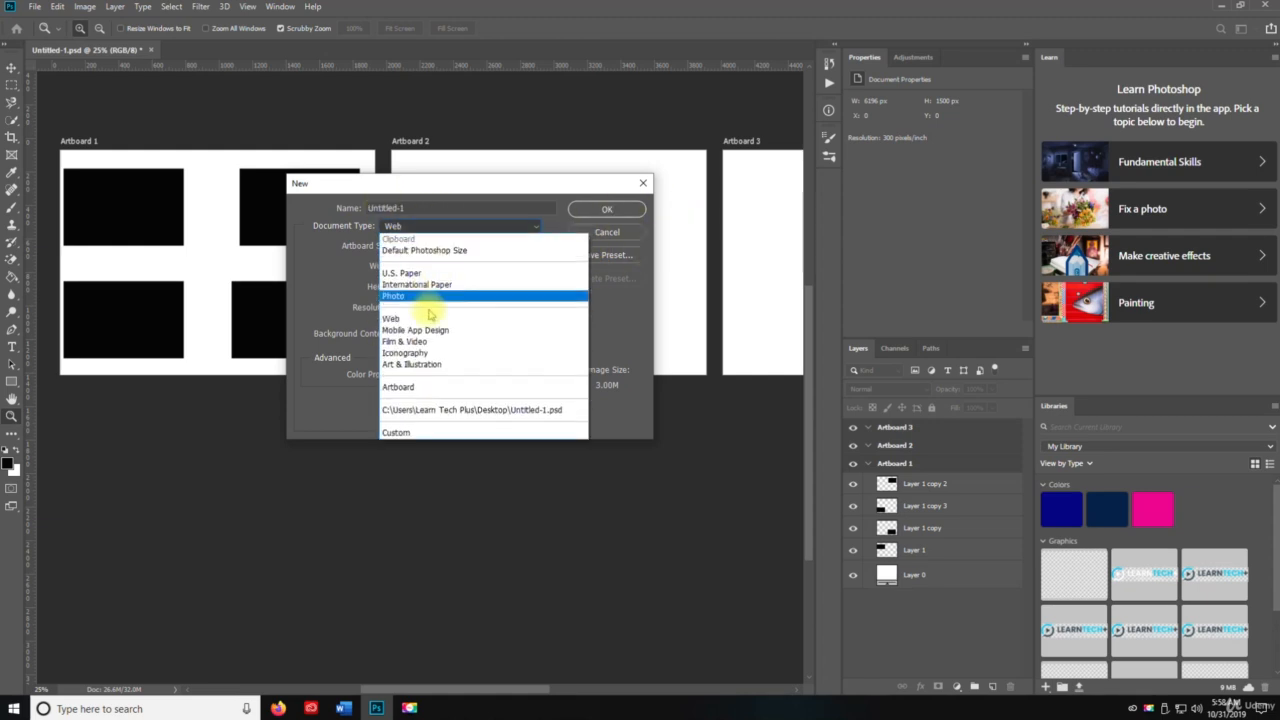
click(455, 387)
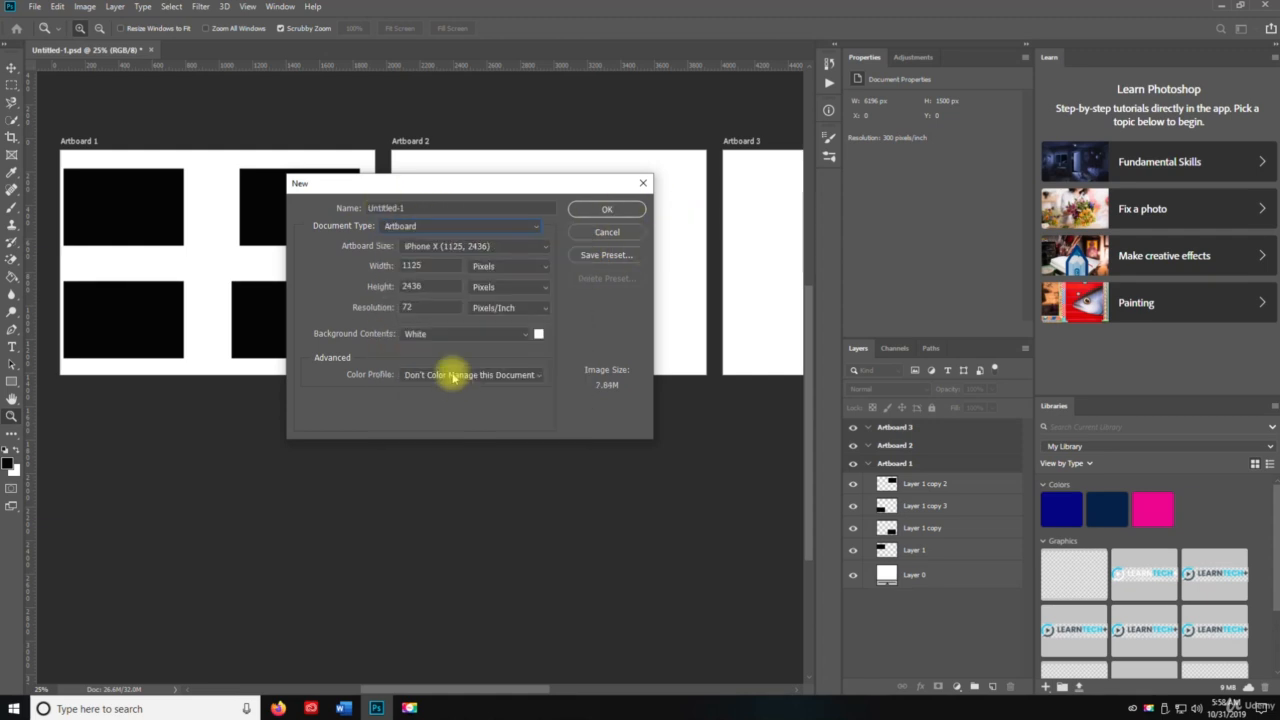
click(443, 246)
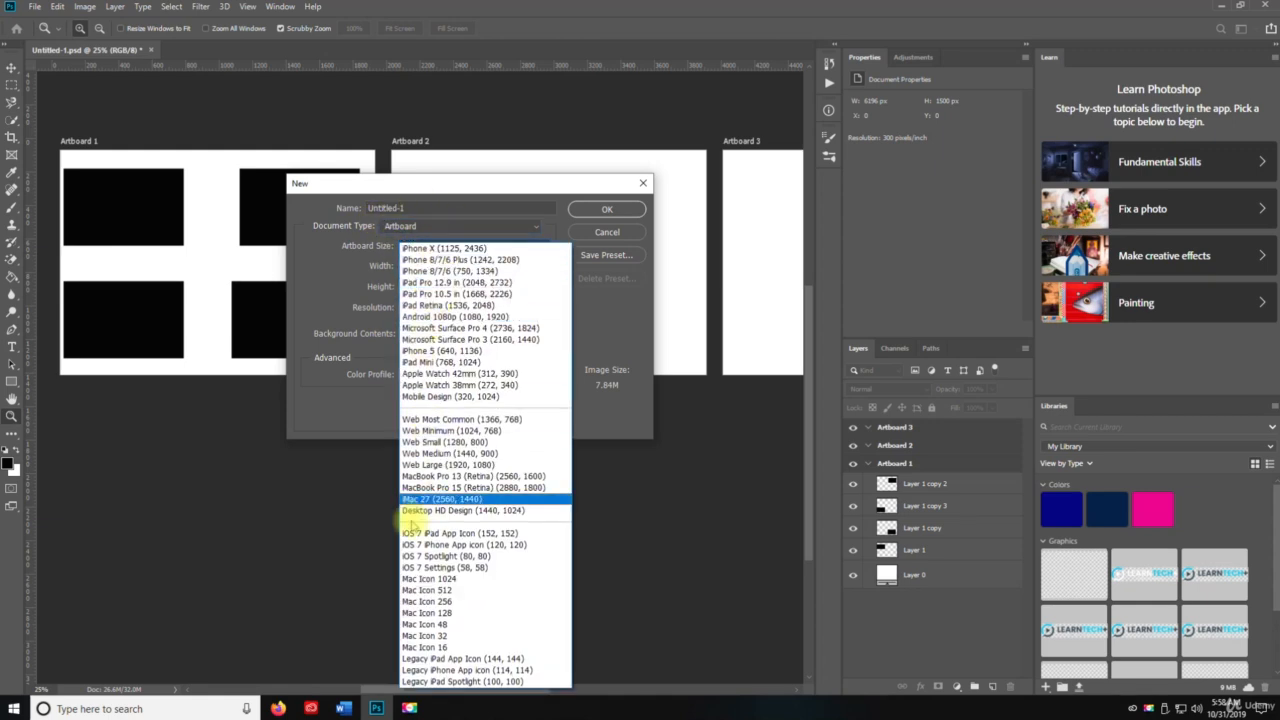
click(310, 376)
click(607, 232)
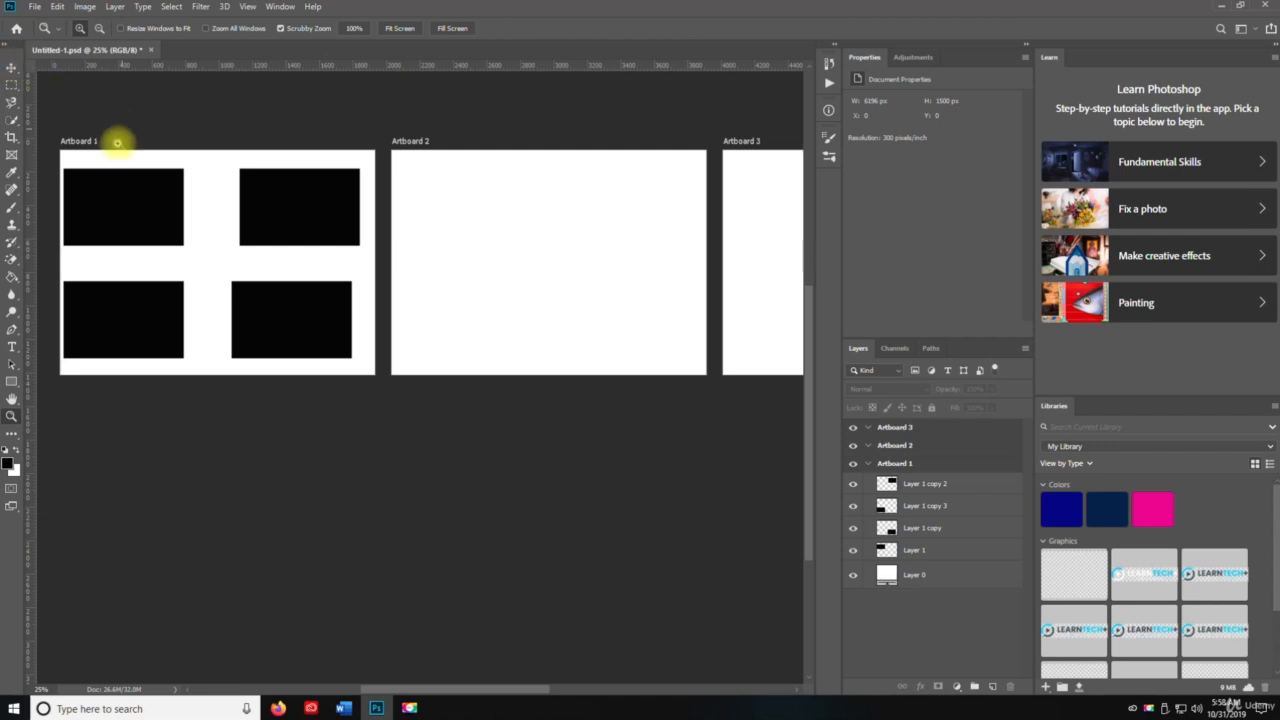
right_click(11, 68)
click(60, 84)
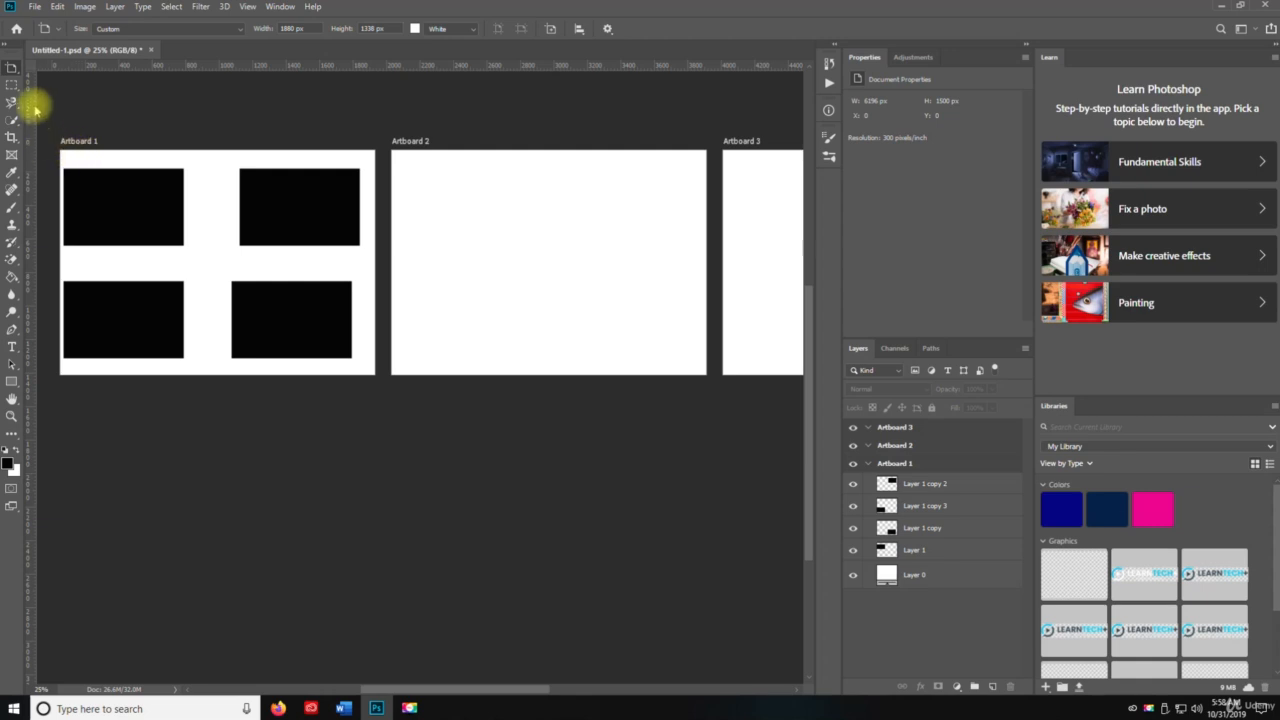
right_click(14, 70)
click(52, 68)
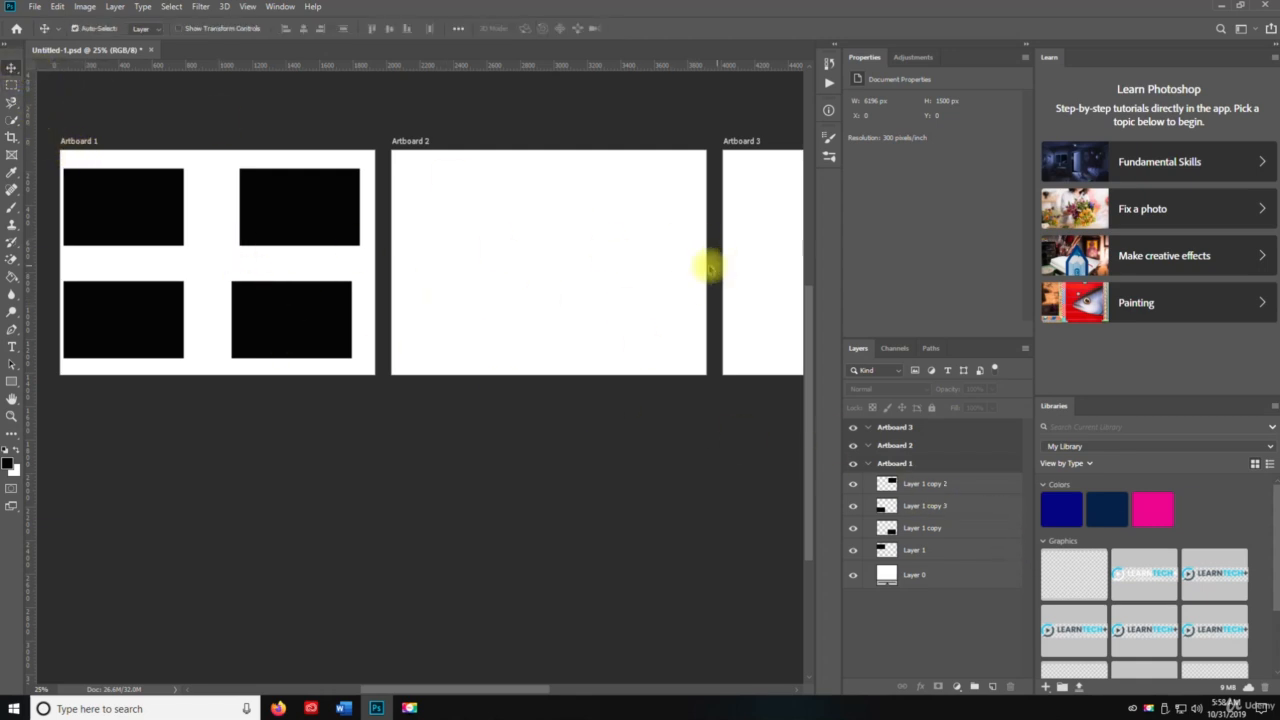
key(space)
mouse_move(641, 257)
mouse_down()
mouse_move(303, 248)
mouse_move(665, 258)
mouse_up()
drag(192, 222, 403, 223)
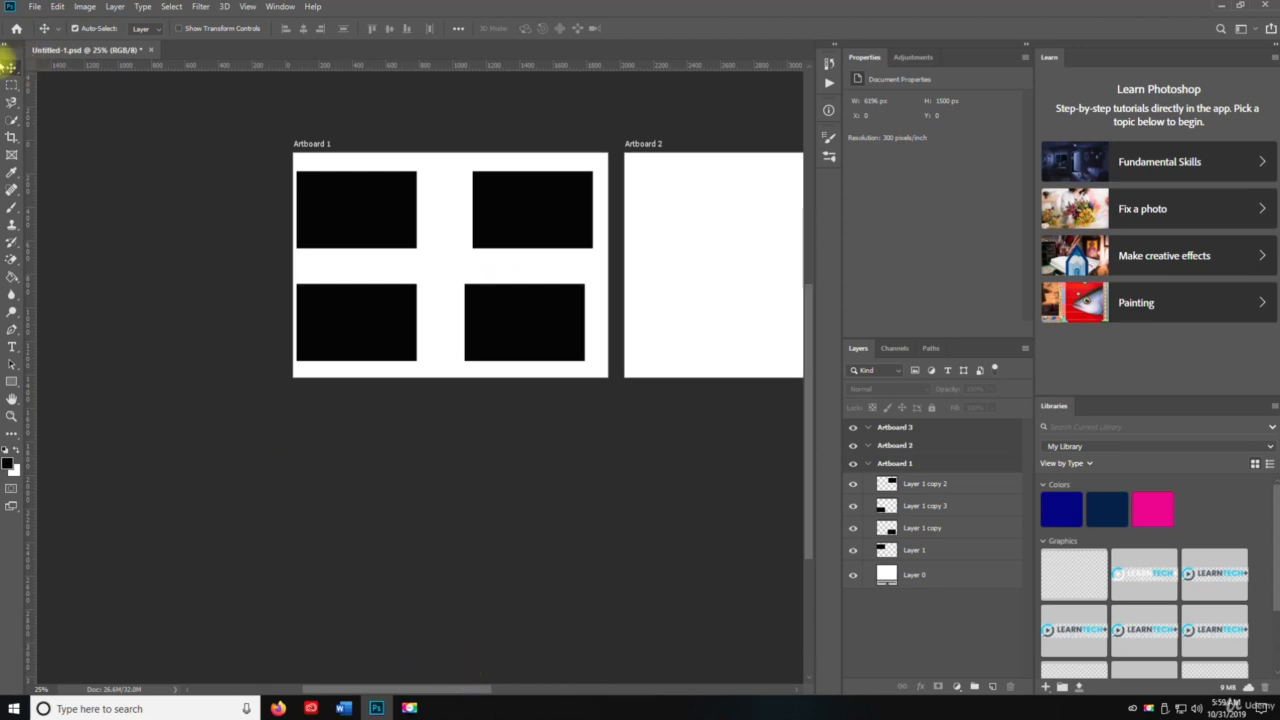
key(v)
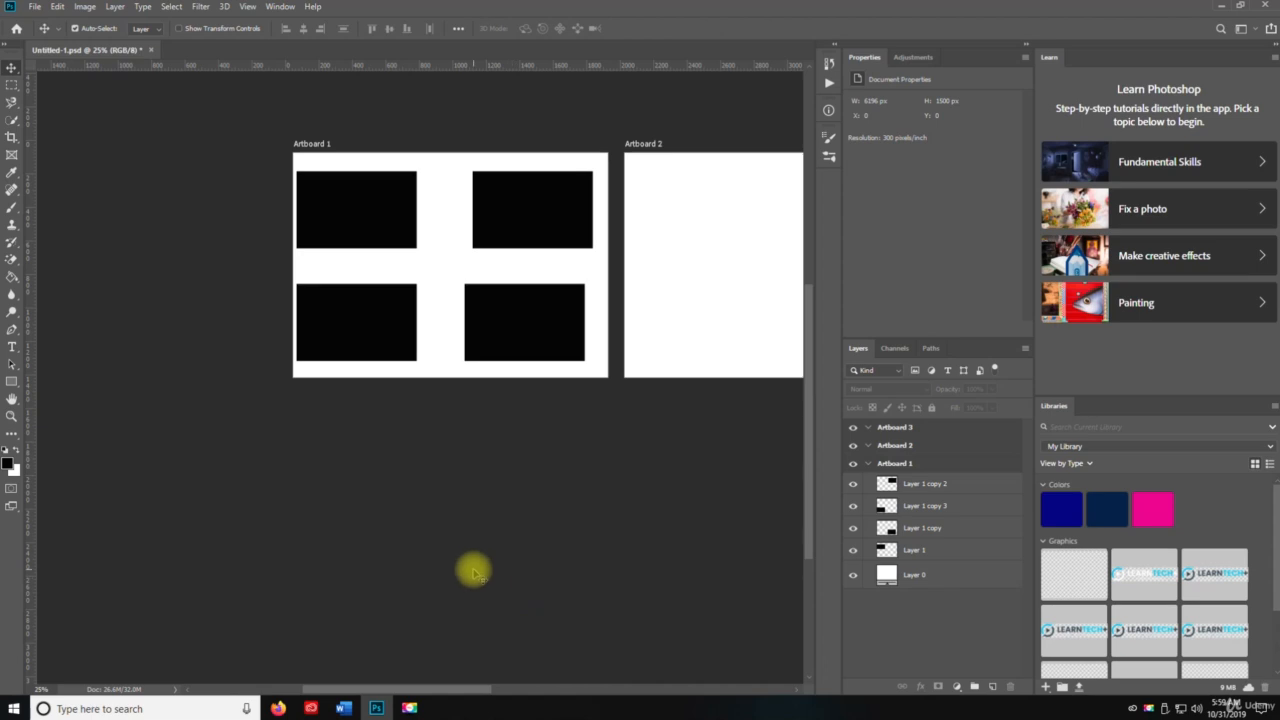
right_click(13, 70)
click(36, 81)
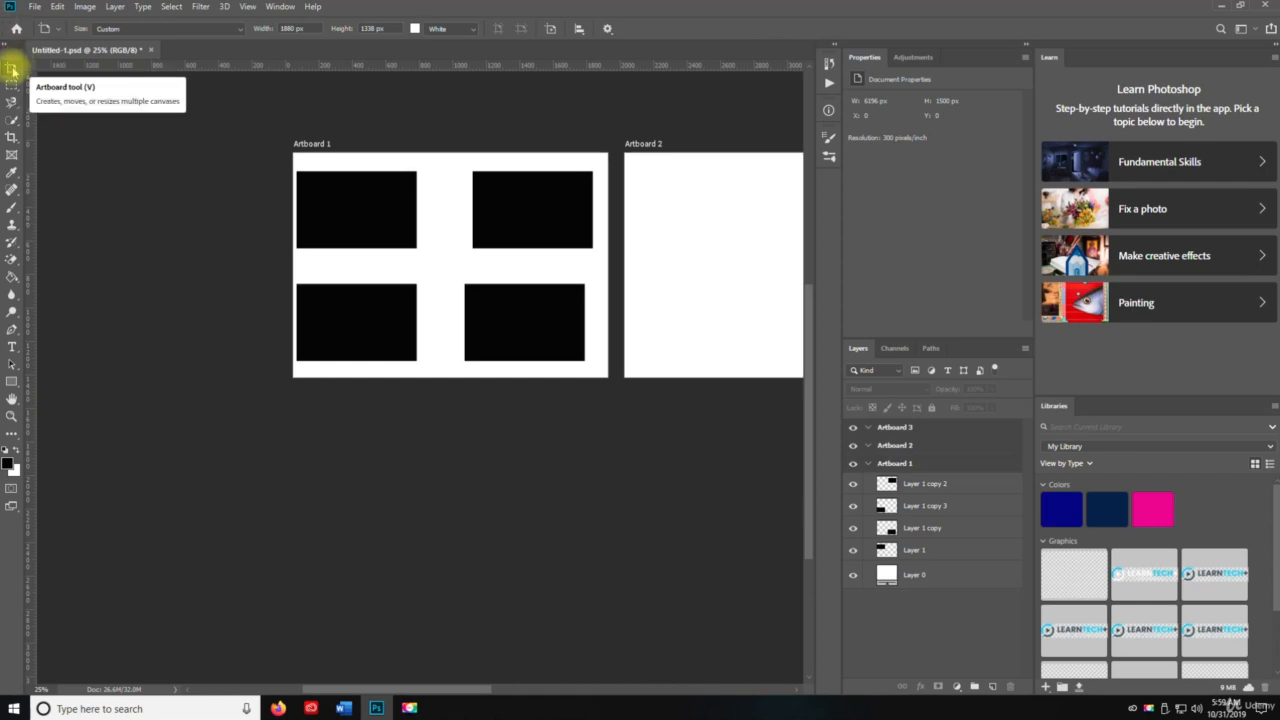
key(r)
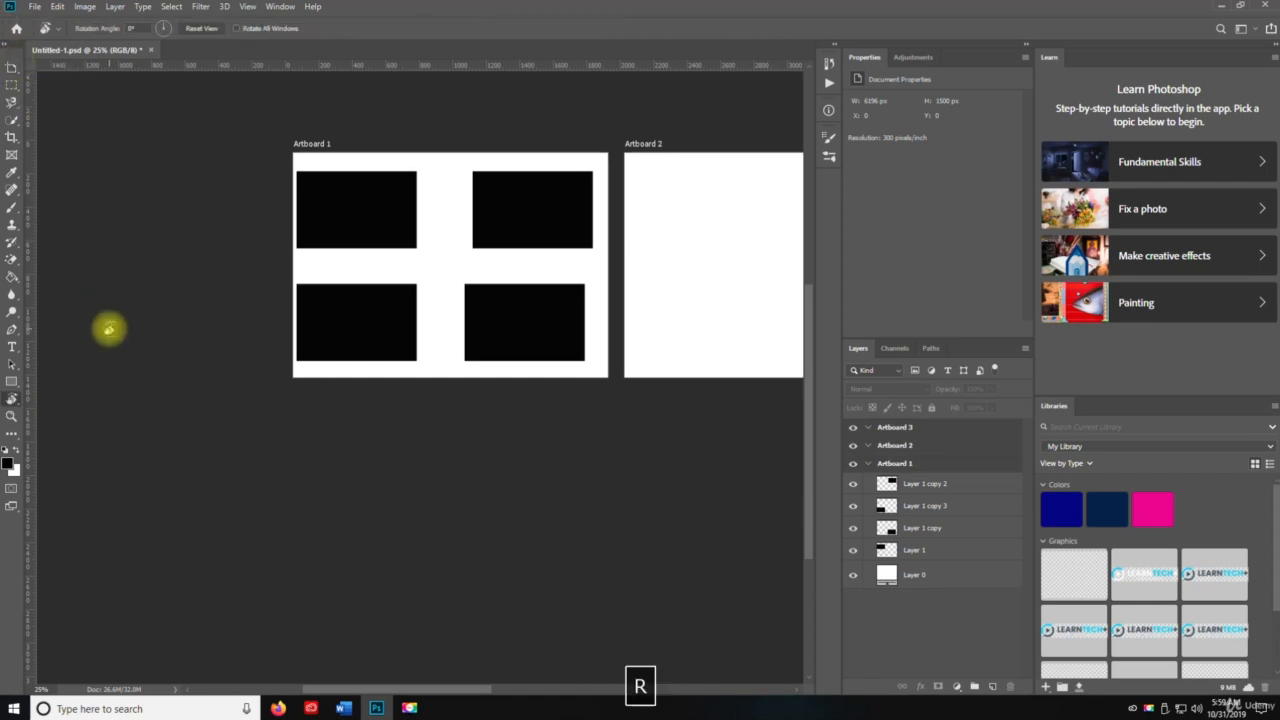
key(z)
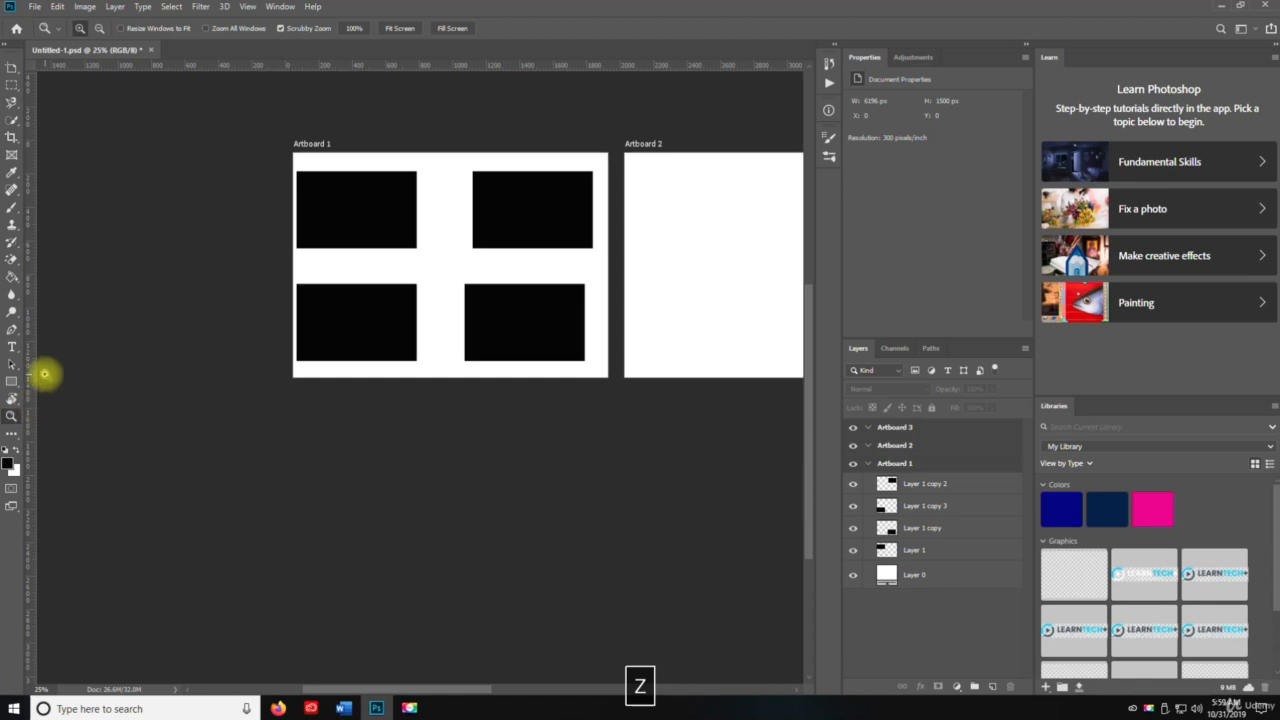
key(v)
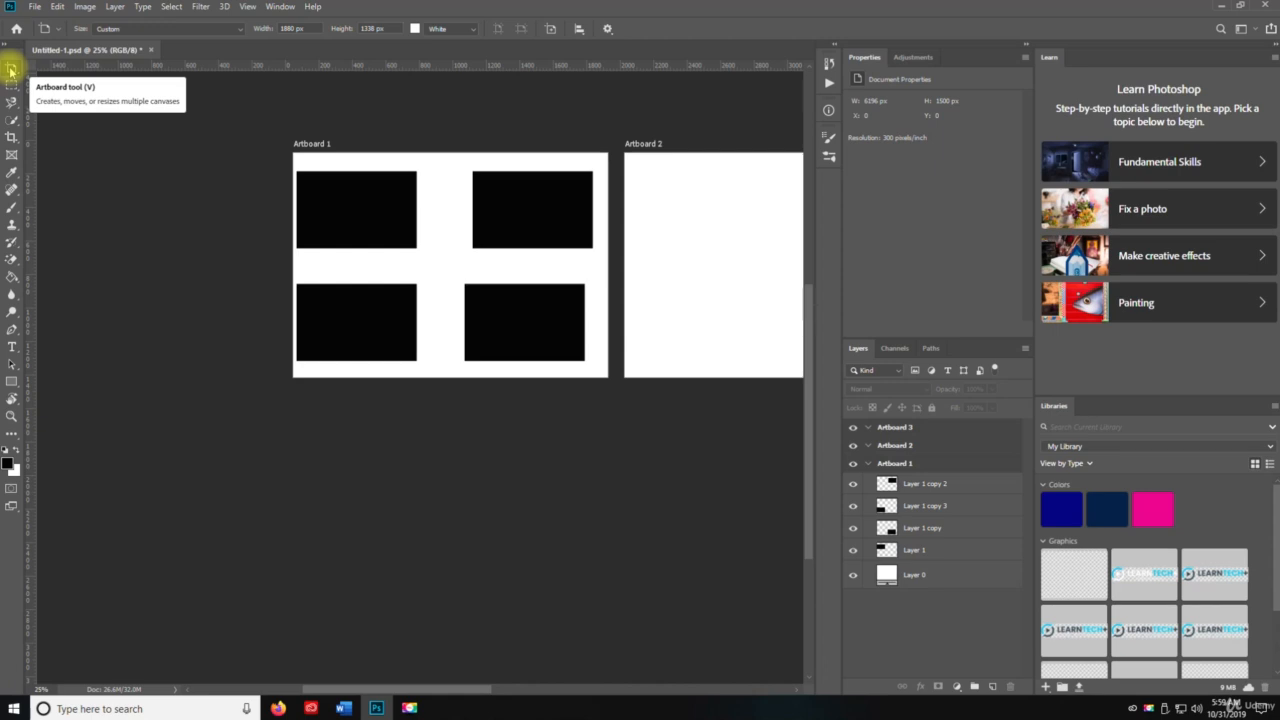
right_click(11, 70)
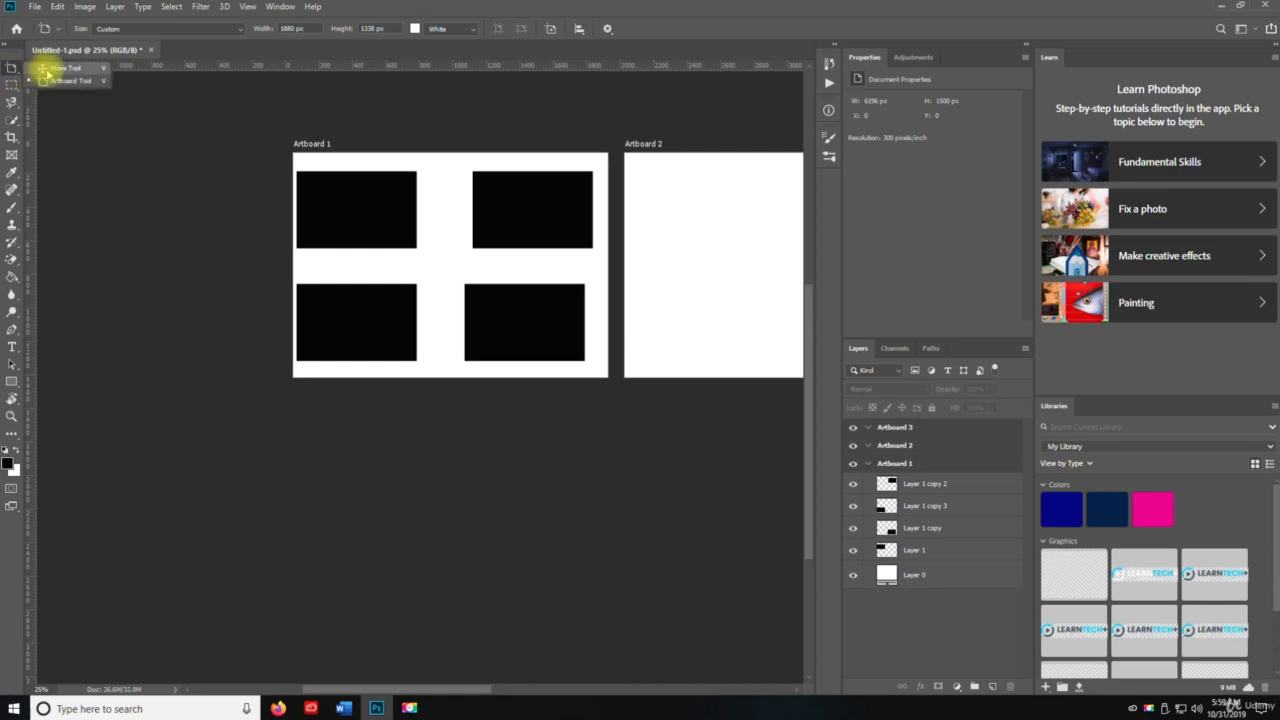
click(60, 68)
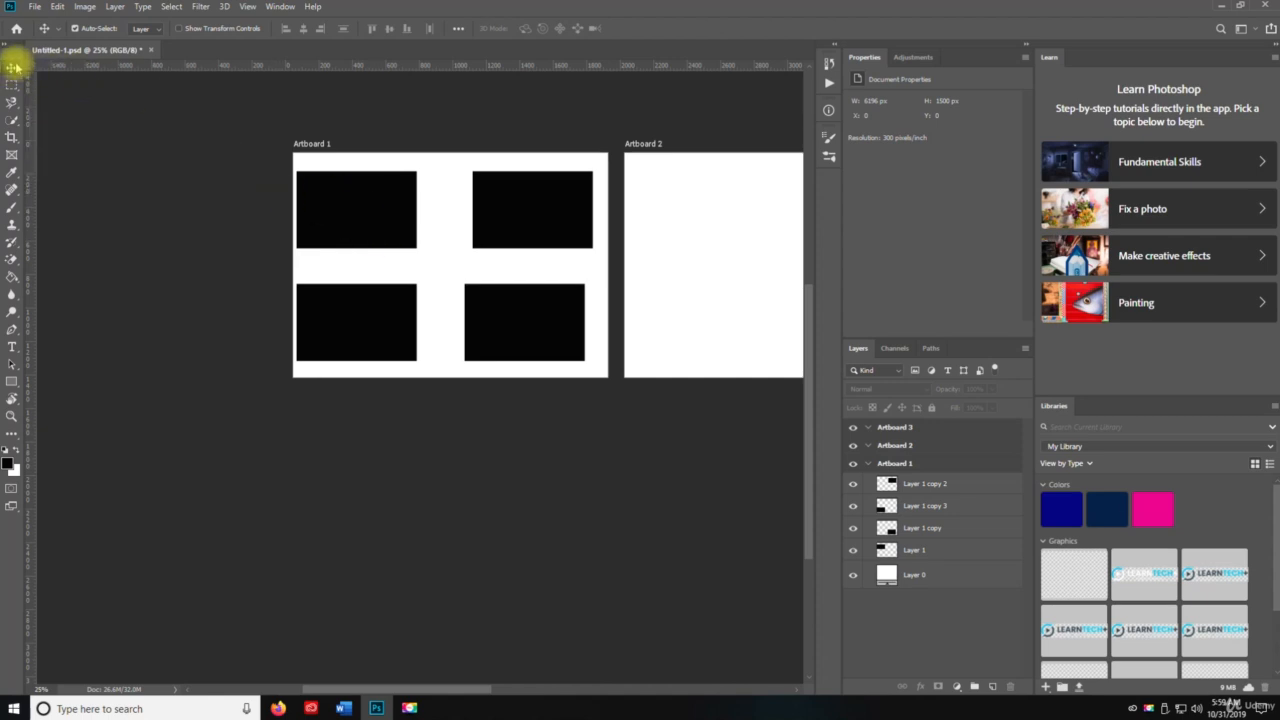
drag(11, 68, 50, 88)
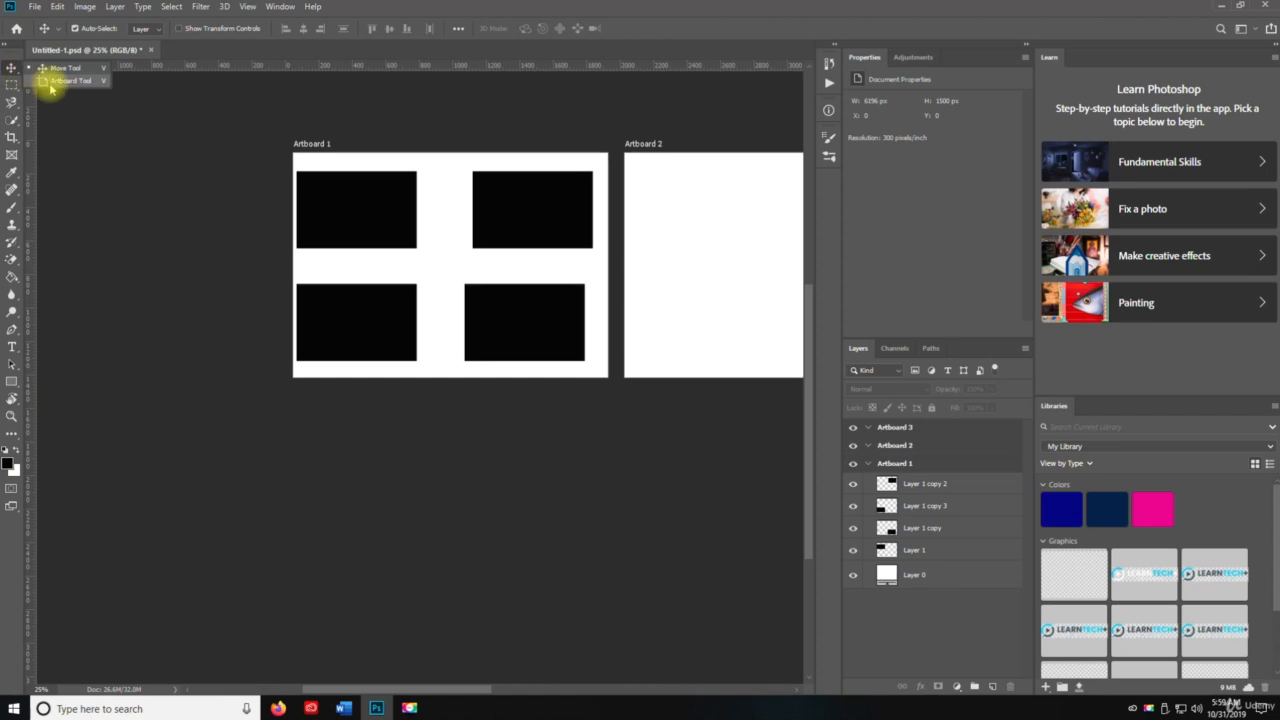
click(12, 69)
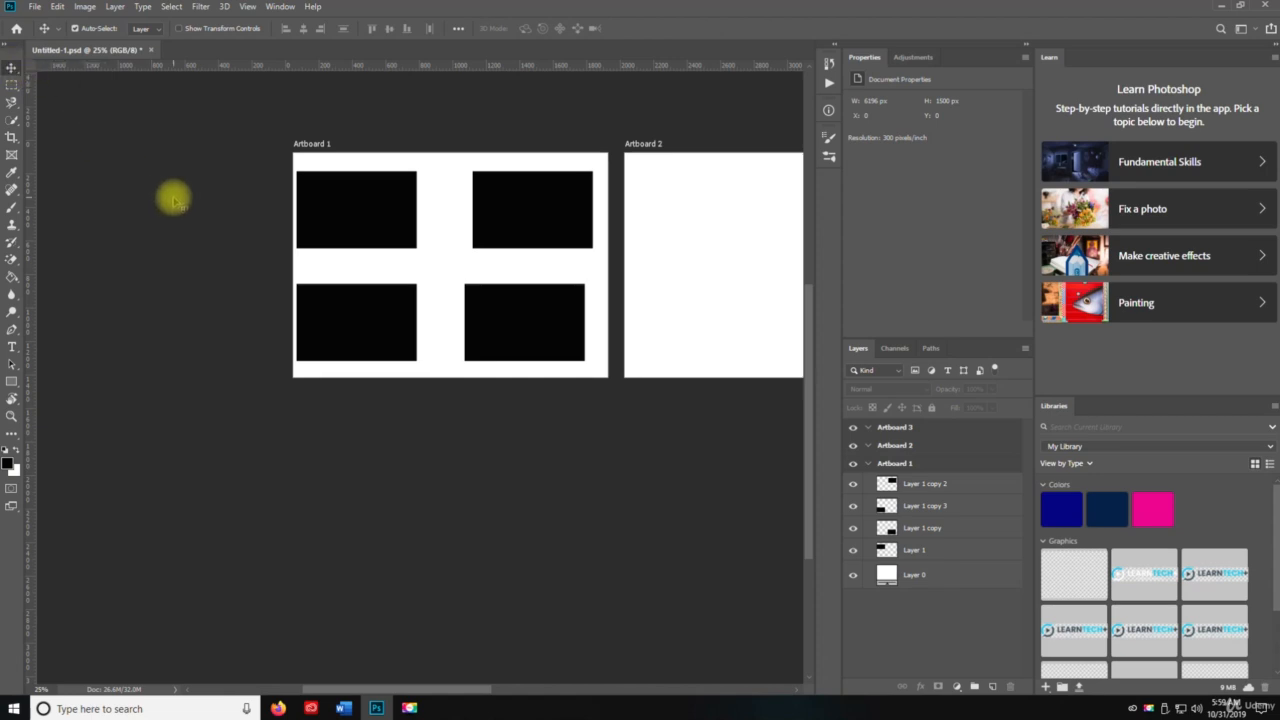
key(space)
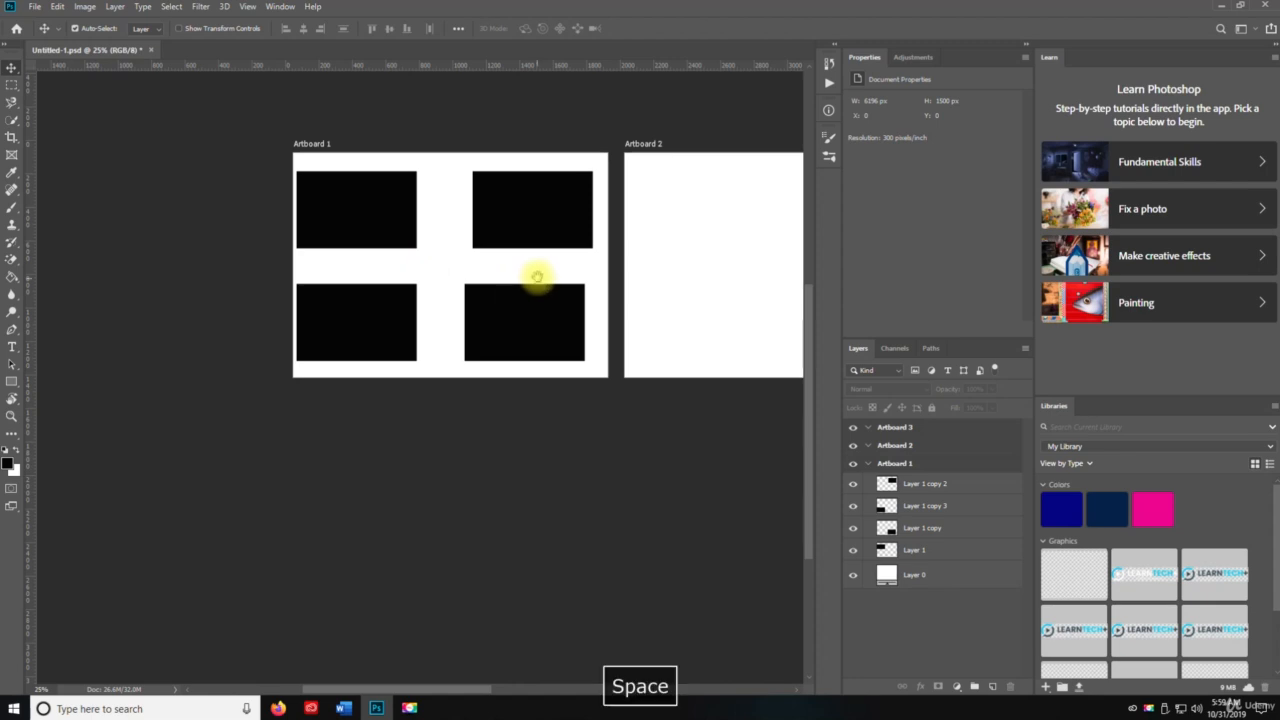
drag(537, 274, 339, 269)
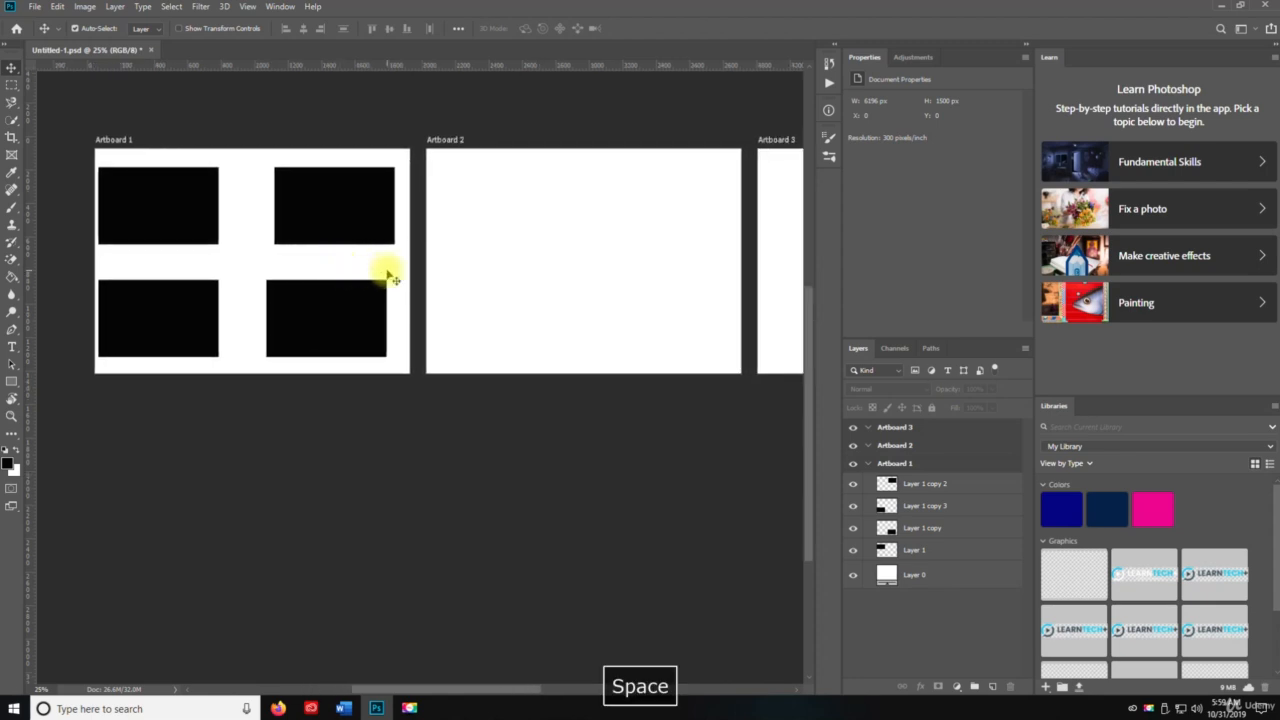